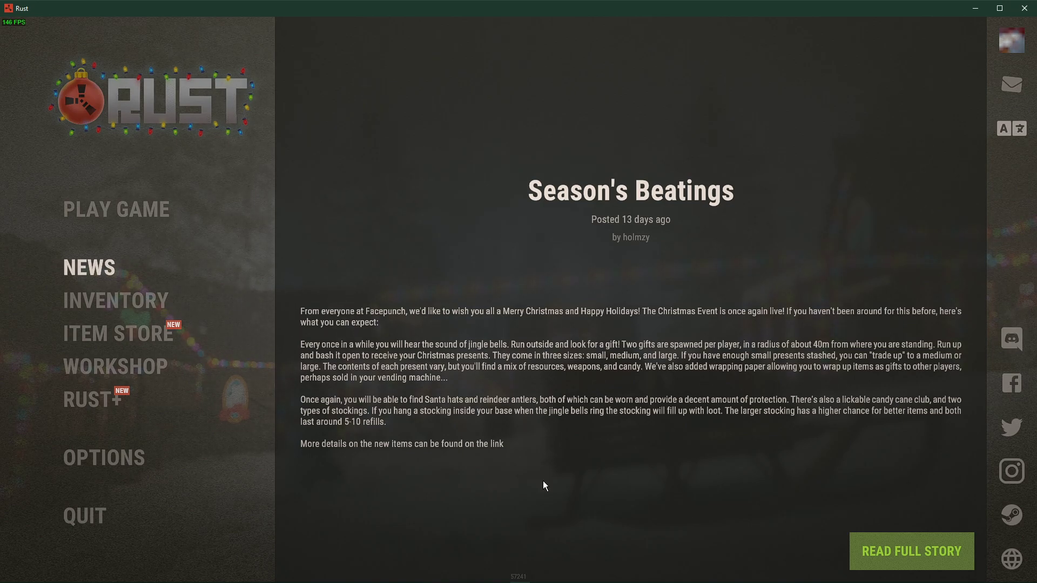
# Step: Open the game's screen options and cycle the resolution up to 3840 x 1080 and back to 1920 x 1080
pyautogui.click(130, 466)
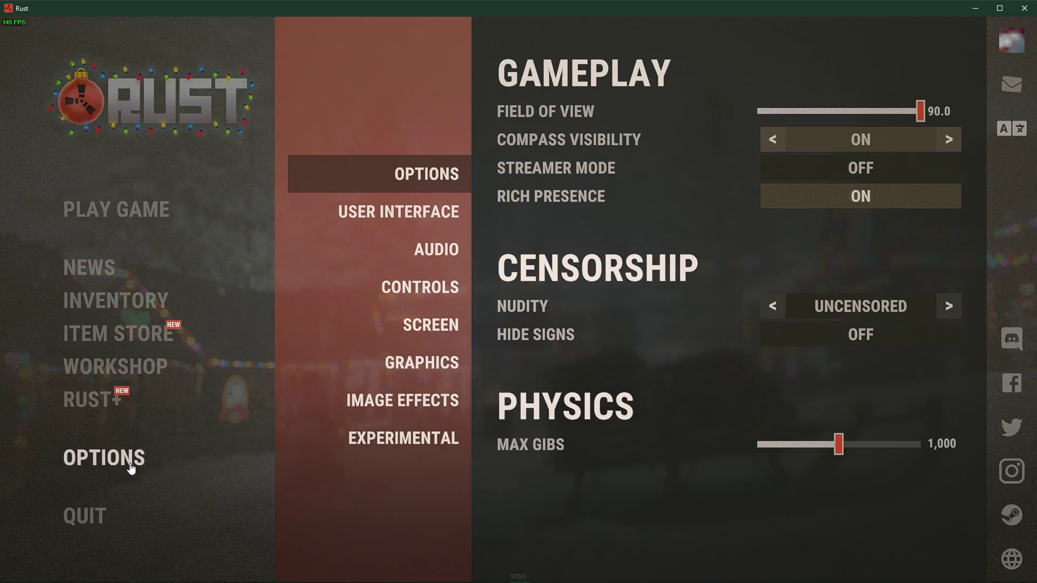
pyautogui.click(361, 334)
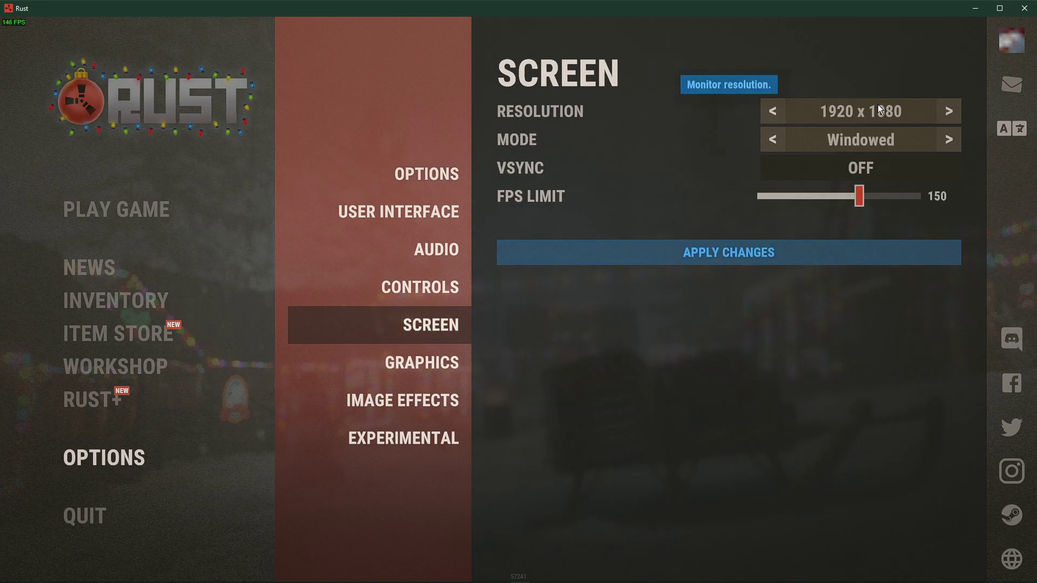
pyautogui.click(952, 118)
pyautogui.click(954, 118)
pyautogui.click(955, 117)
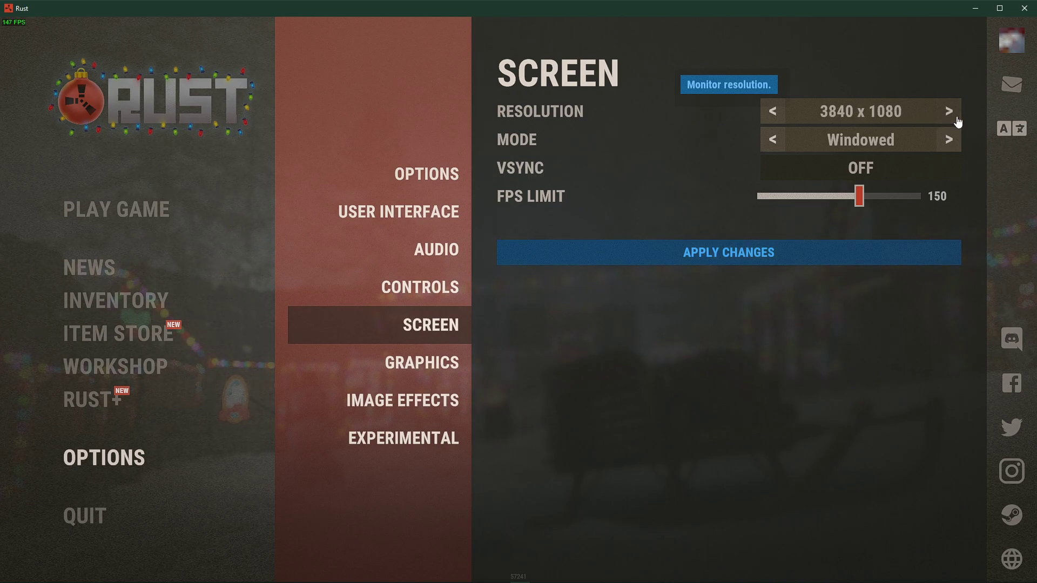
pyautogui.click(774, 113)
pyautogui.click(774, 114)
pyautogui.click(775, 116)
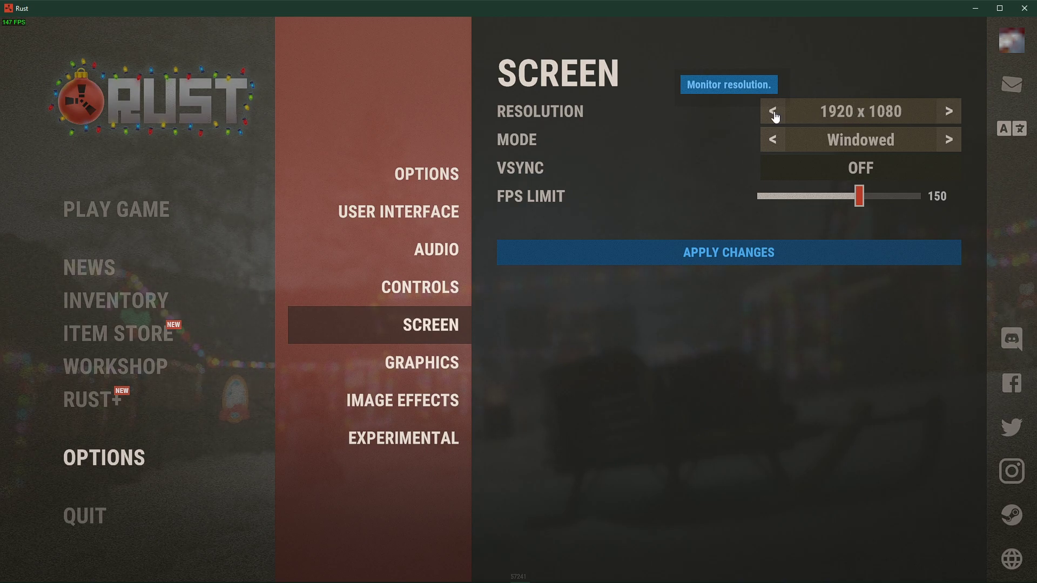
# Step: Cycle the display mode to Exclusive and back to Windowed, and toggle VSync on and off again
pyautogui.click(777, 141)
pyautogui.click(777, 141)
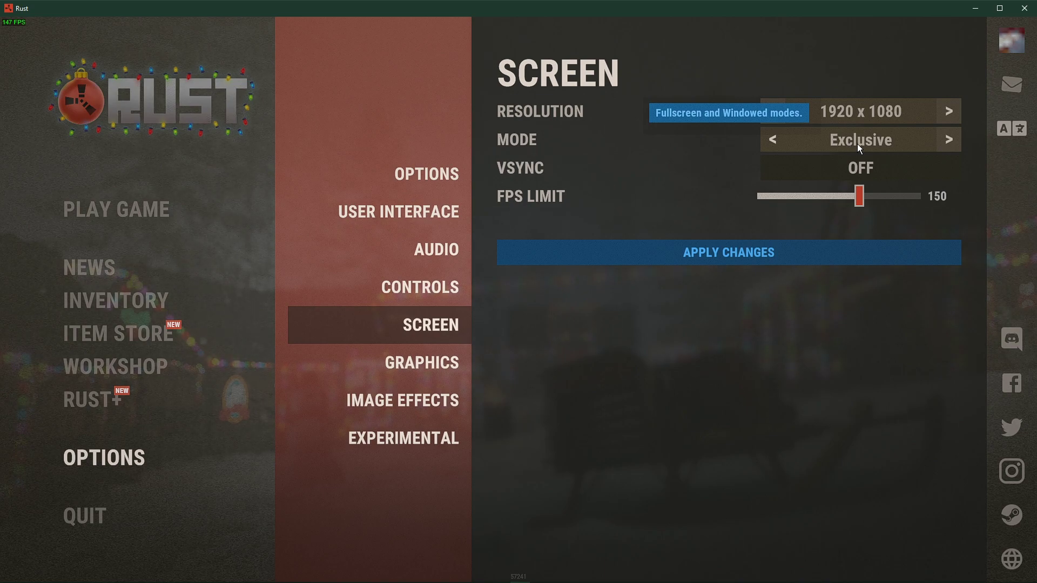
pyautogui.click(947, 139)
pyautogui.click(947, 140)
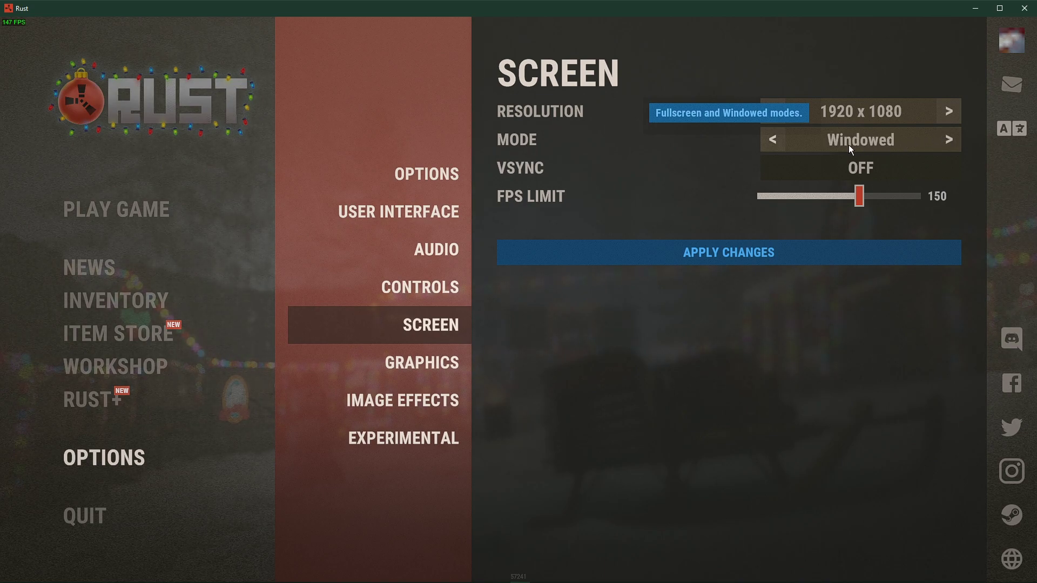
pyautogui.click(857, 166)
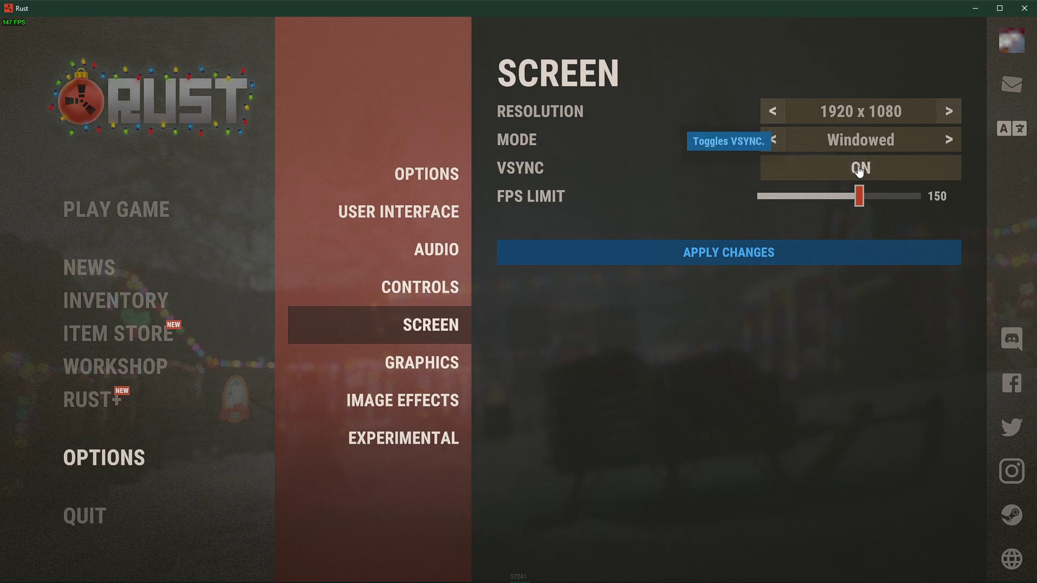
pyautogui.click(859, 169)
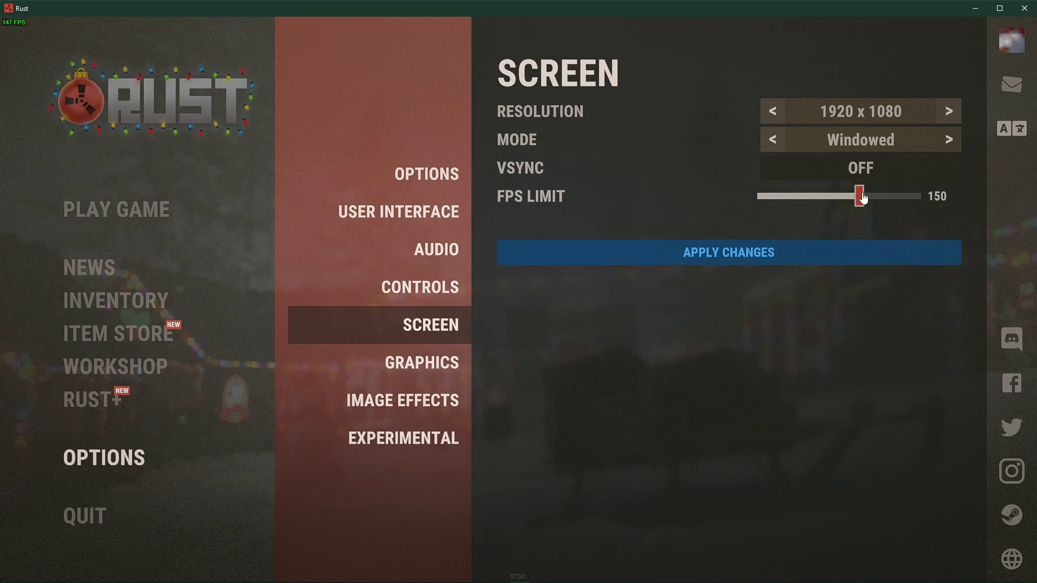
# Step: Set the draw distance to 1,648 in the graphics quality settings, leaving graphics quality at 0
pyautogui.click(454, 357)
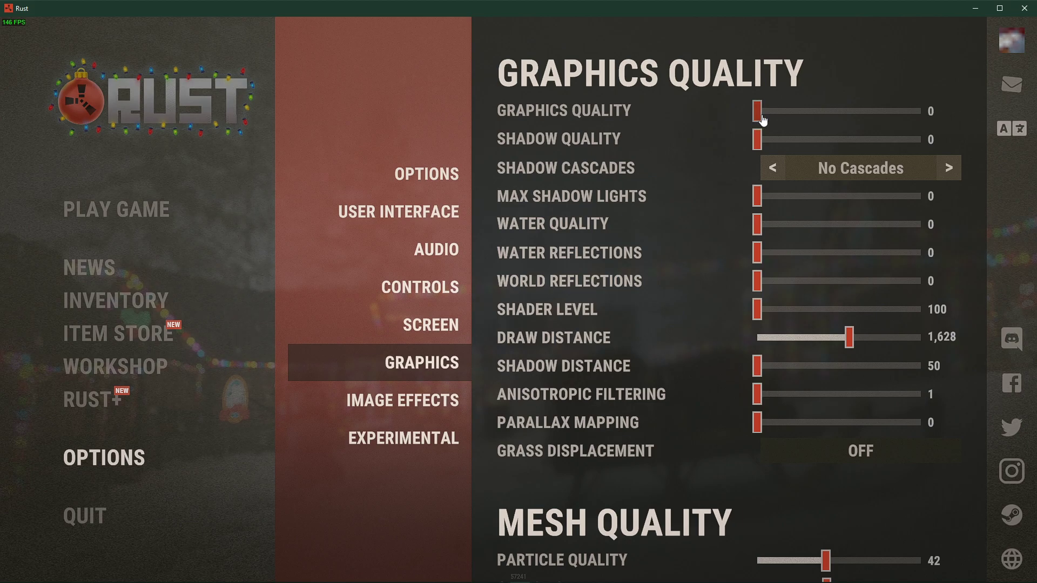
pyautogui.moveTo(756, 112); pyautogui.dragTo(750, 139)
pyautogui.moveTo(848, 339)
pyautogui.mouseDown()
pyautogui.moveTo(877, 340)
pyautogui.moveTo(850, 341)
pyautogui.mouseUp()
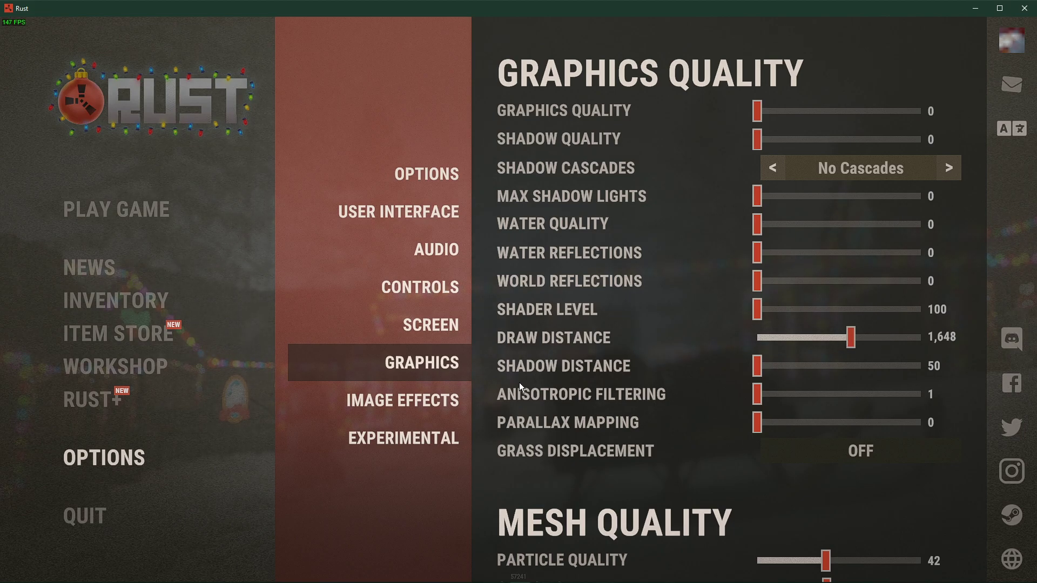
pyautogui.scroll(-3, 520, 387)
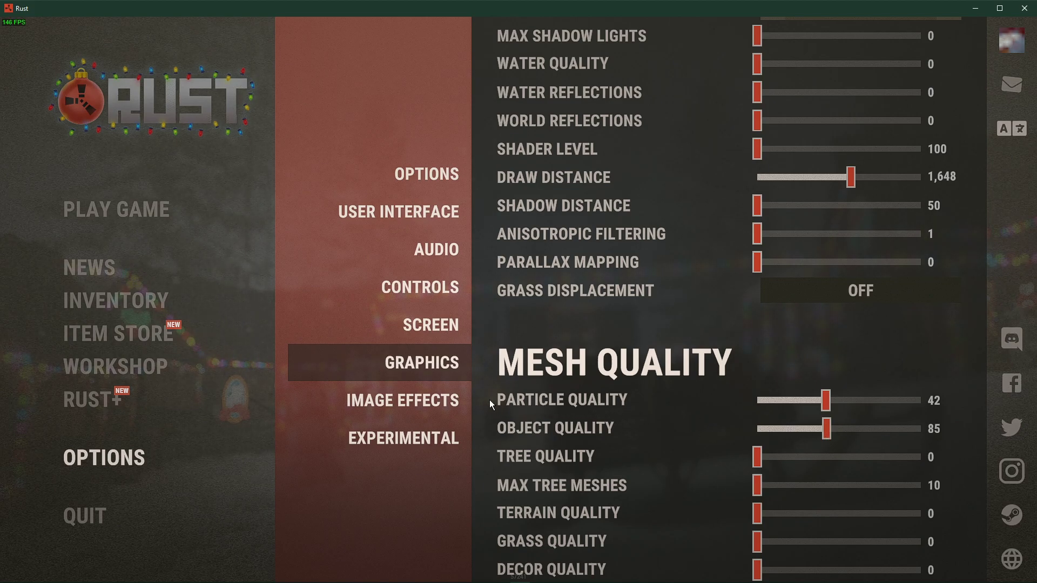
# Step: Switch anti-aliasing to FXAA in the image effects and return it to off
pyautogui.click(435, 402)
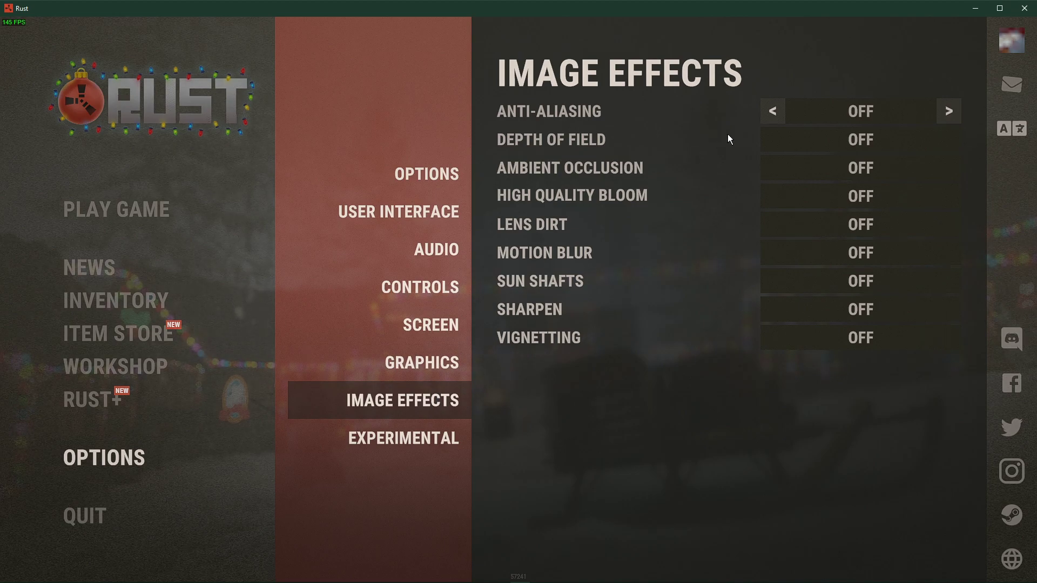
pyautogui.click(939, 112)
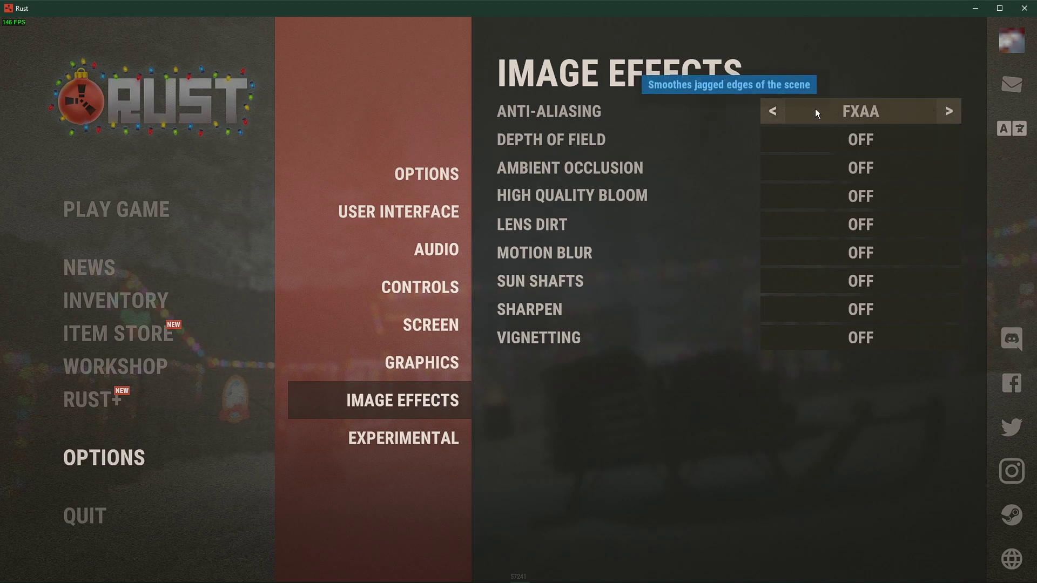
pyautogui.click(764, 113)
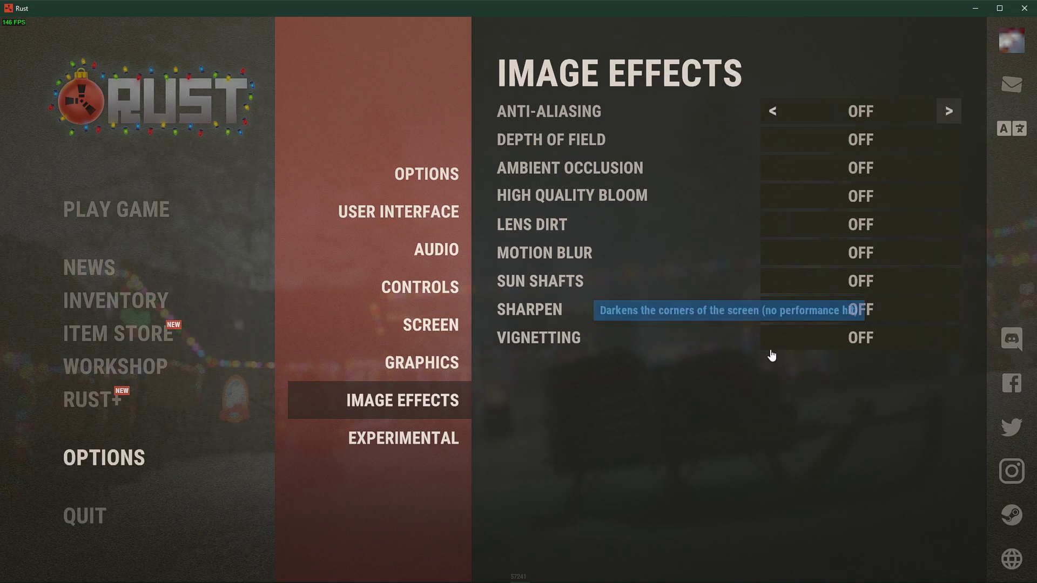
# Step: Exit the game with confirmation and switch to Task Manager
pyautogui.click(94, 520)
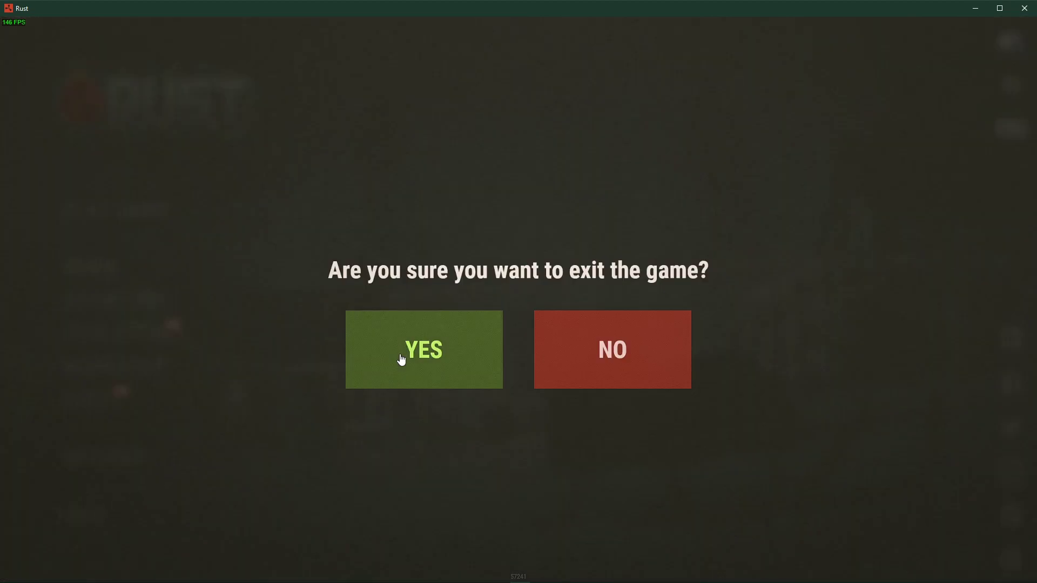
pyautogui.click(400, 359)
pyautogui.click(564, 577)
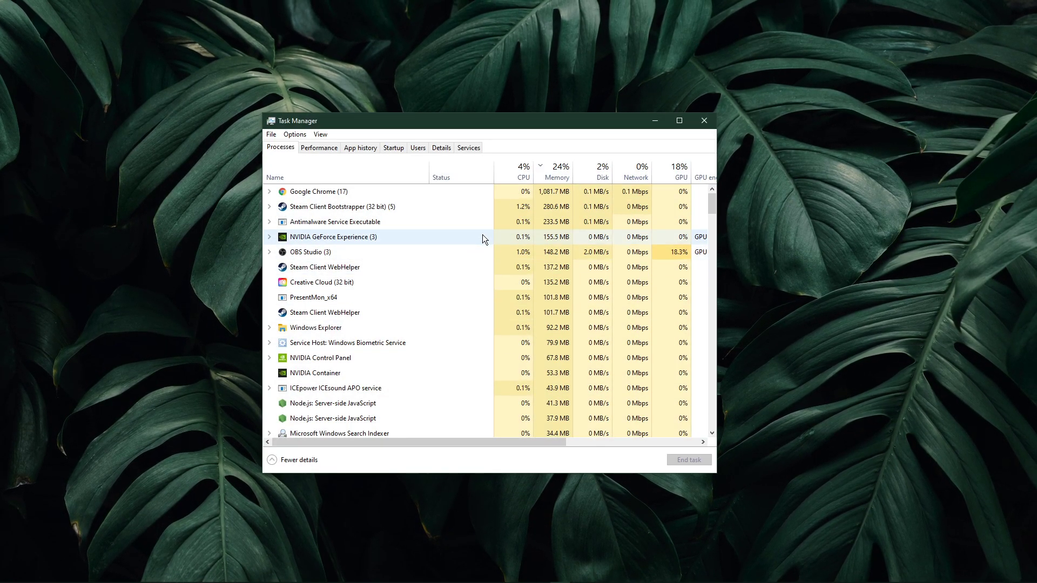
# Step: Enlarge the Task Manager window so the GPU engine column fits, and reposition it slightly on the desktop
pyautogui.rightClick(634, 575)
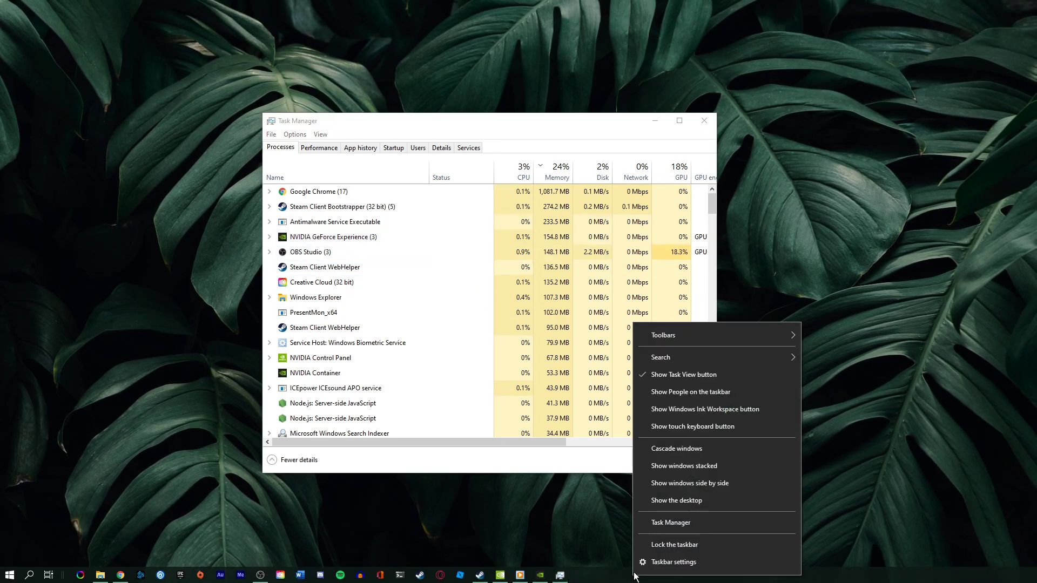
pyautogui.click(546, 458)
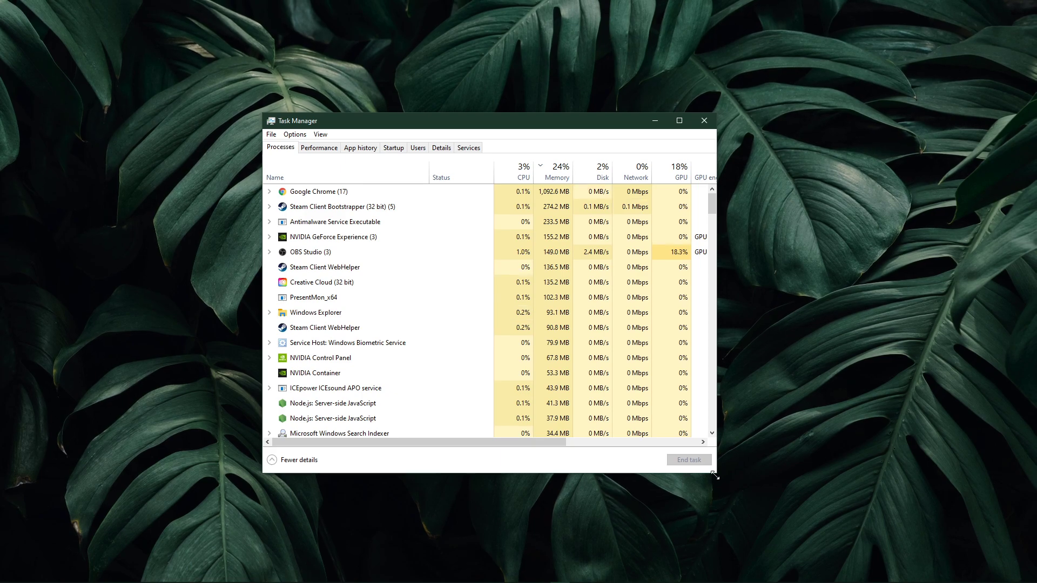
pyautogui.moveTo(714, 476); pyautogui.dragTo(781, 500)
pyautogui.moveTo(610, 122); pyautogui.dragTo(624, 111)
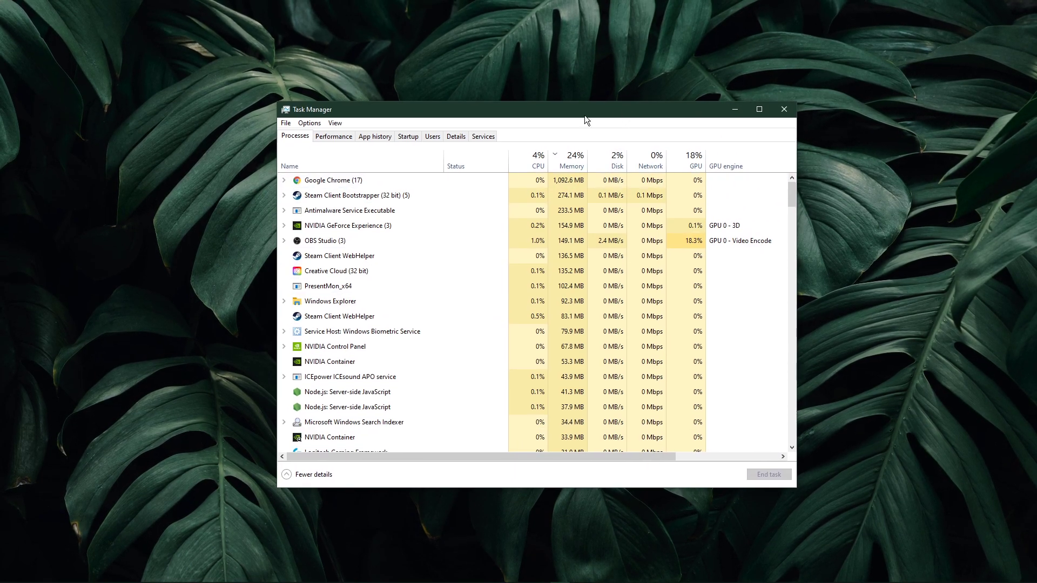
# Step: Check the available actions for the Google Chrome process, including End task, and dismiss them without ending it
pyautogui.click(350, 180)
pyautogui.rightClick(356, 177)
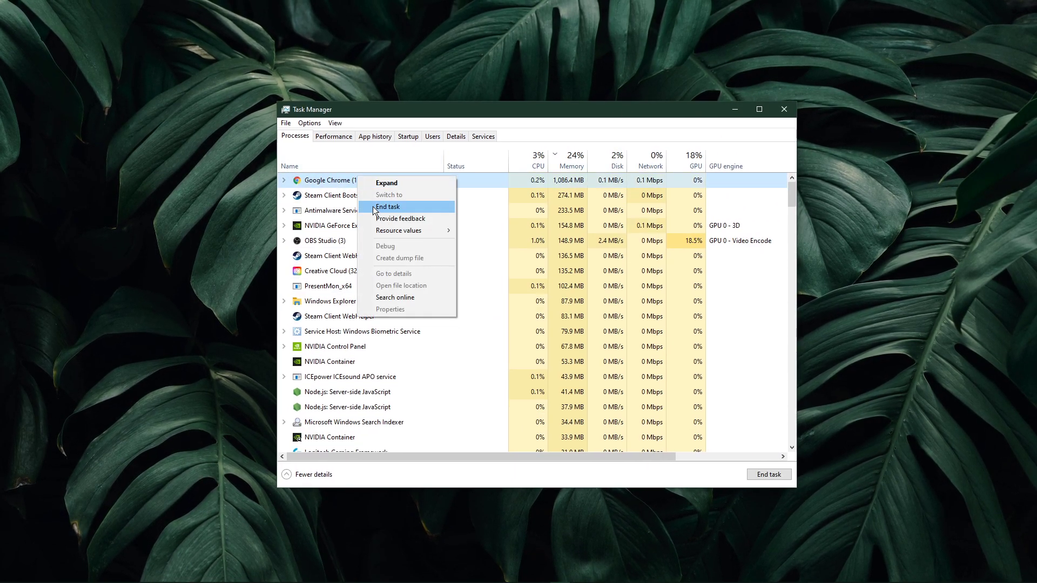
pyautogui.press('Escape')
# Step: Sort the processes by highest memory use and check the actions for NVIDIA GeForce Experience without ending it
pyautogui.click(568, 159)
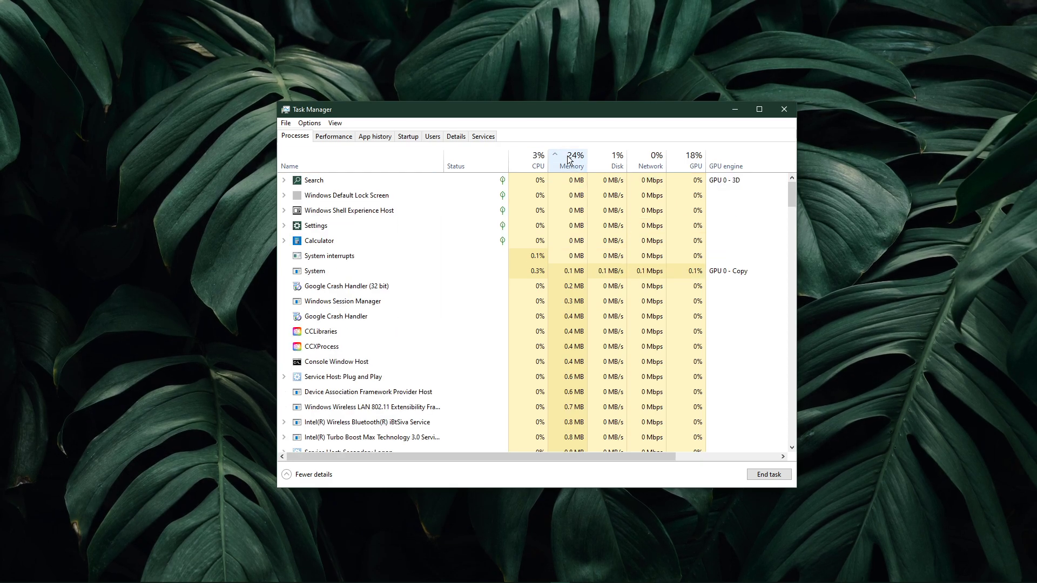
pyautogui.click(568, 159)
pyautogui.click(406, 225)
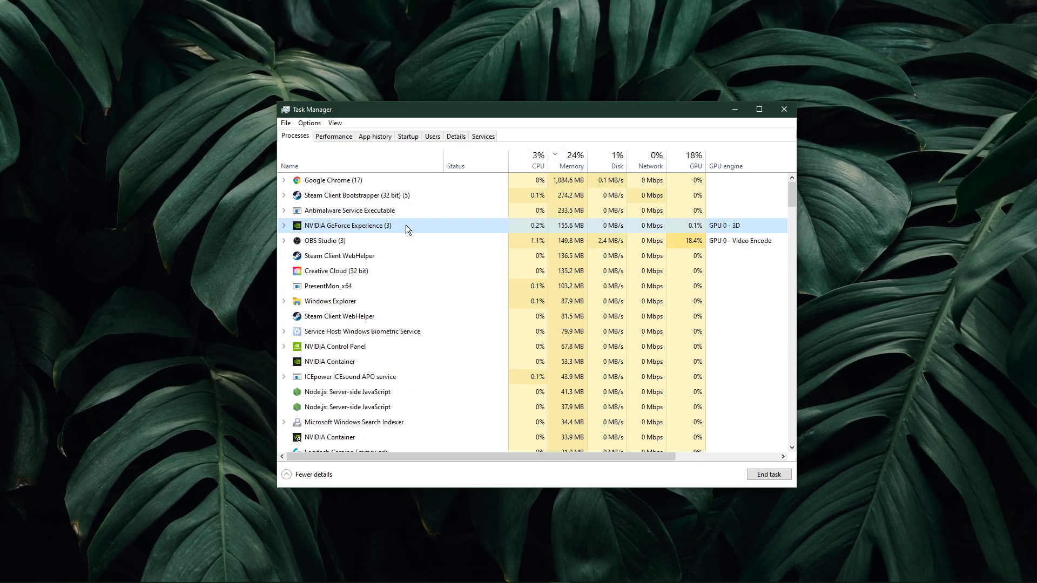
pyautogui.rightClick(406, 226)
pyautogui.press('Escape')
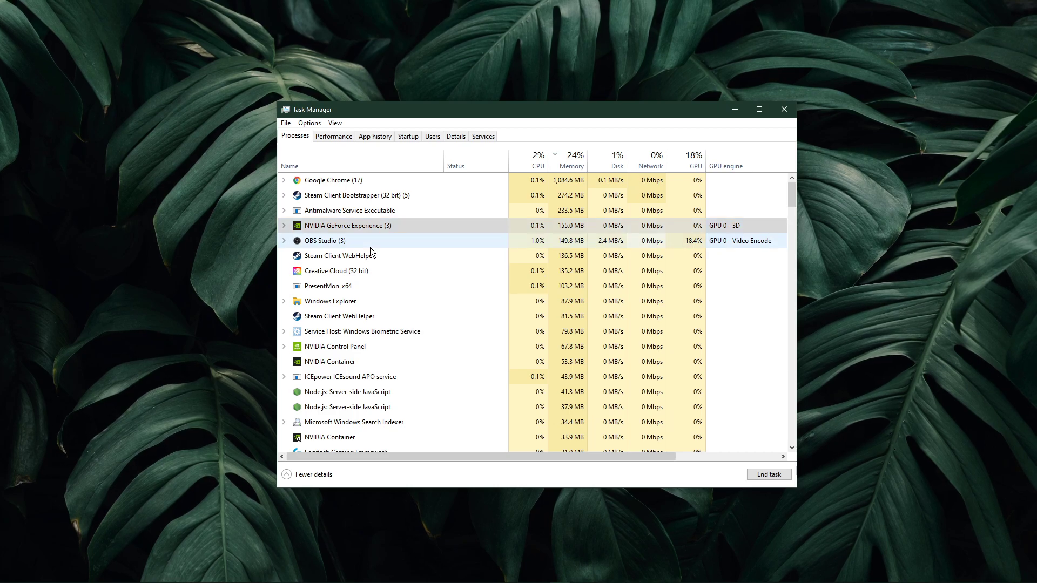
# Step: Disable the Delayed launcher startup entry and close Task Manager
pyautogui.click(408, 136)
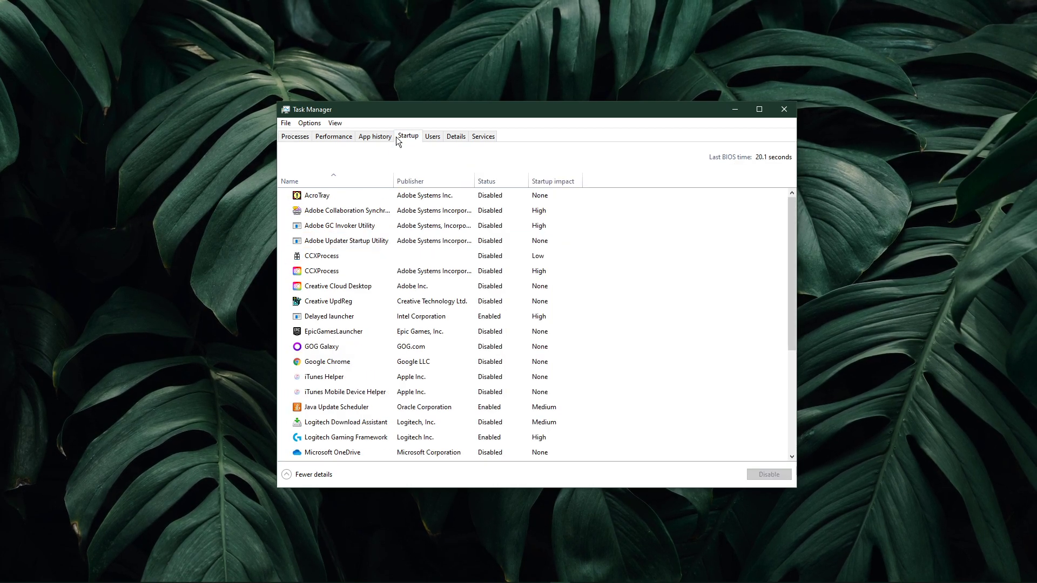
pyautogui.click(466, 318)
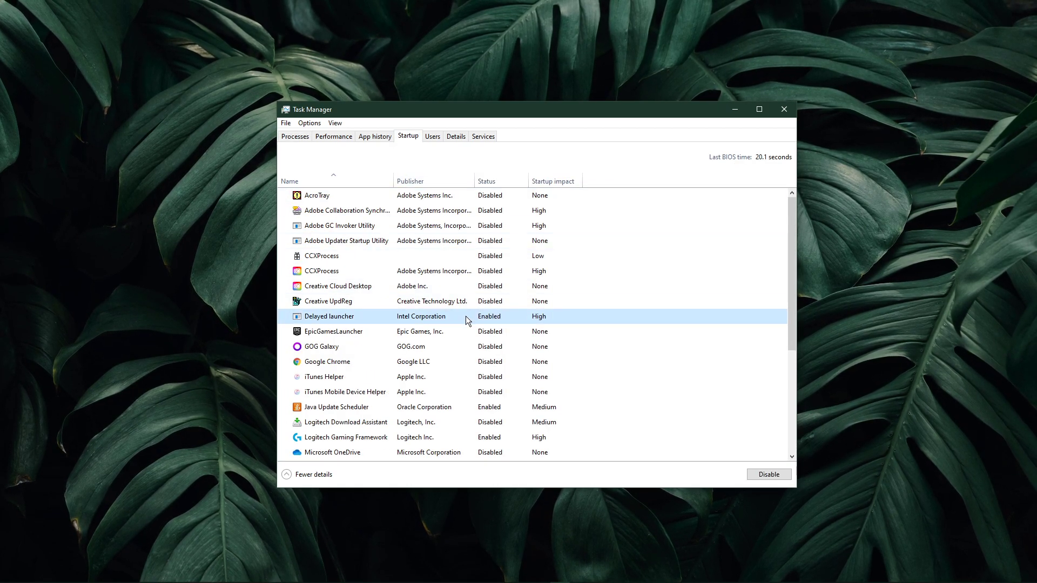
pyautogui.rightClick(465, 318)
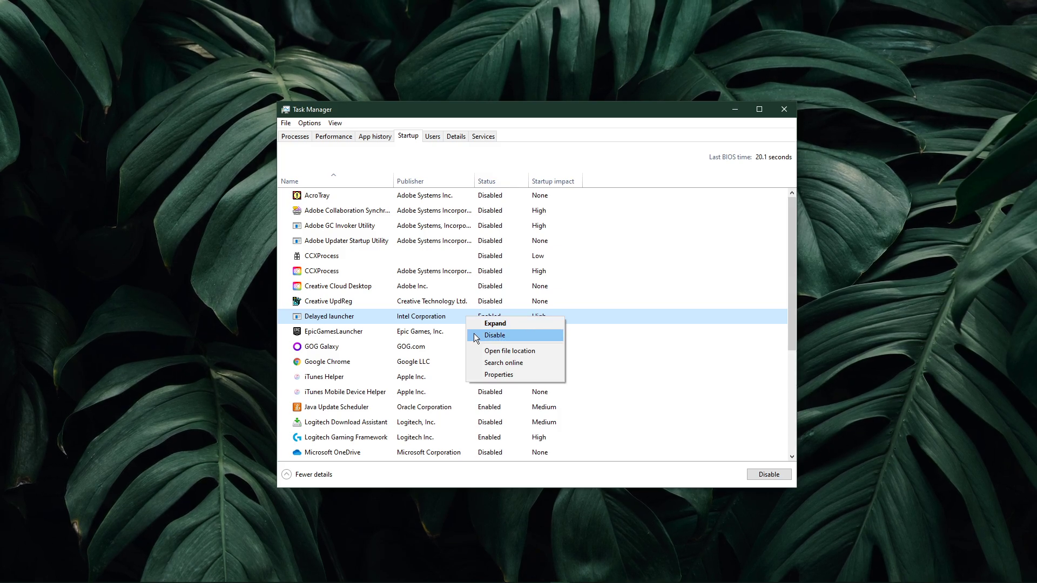
pyautogui.click(494, 335)
pyautogui.click(782, 110)
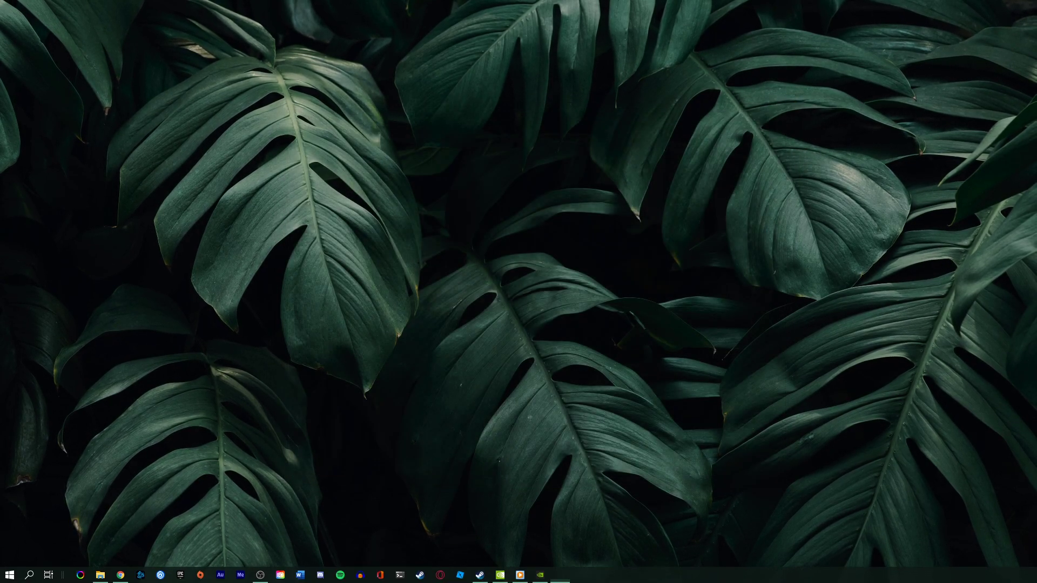
# Step: Search Windows for "game bar" and open the Game bar settings
pyautogui.press('super')
pyautogui.write('game bar')
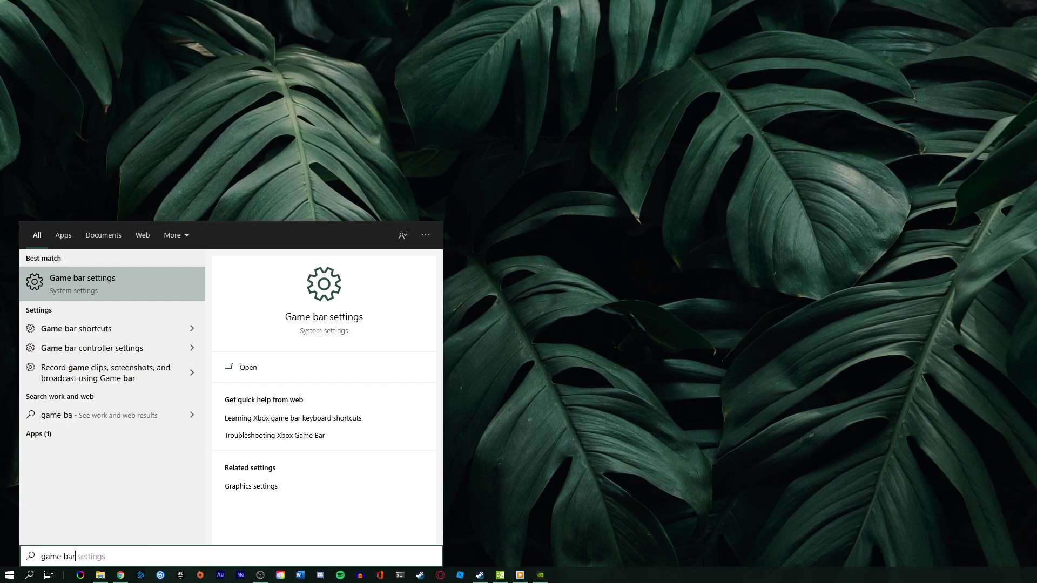
pyautogui.press('Return')
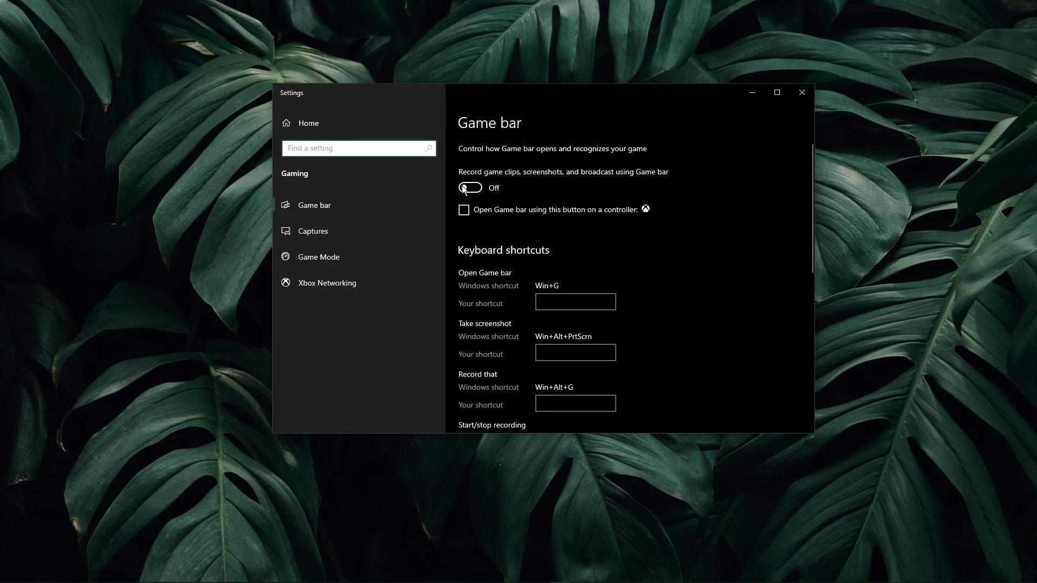
# Step: Review the Captures settings for background recording, recorded audio and recorded video
pyautogui.click(427, 221)
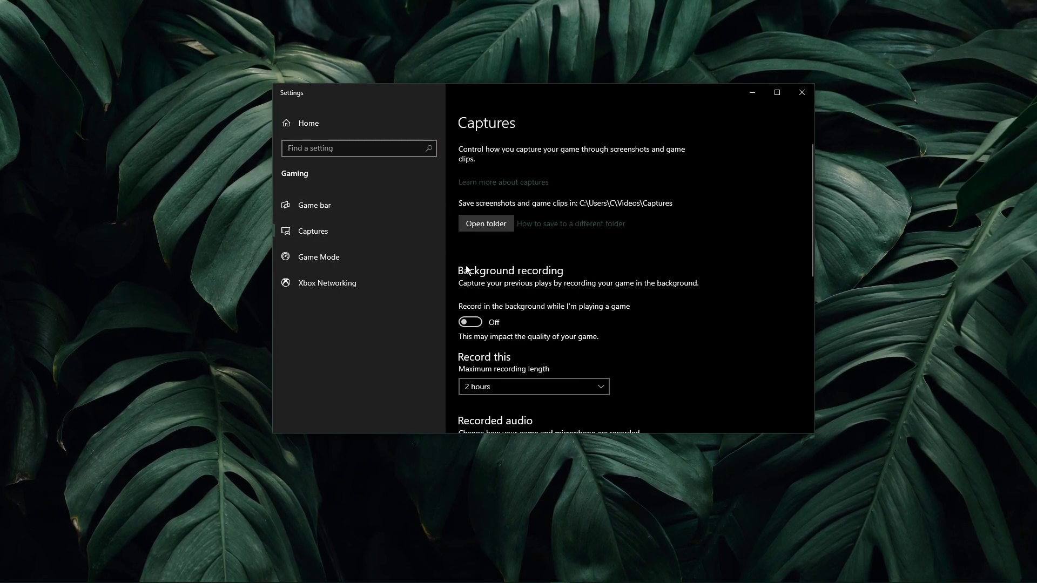
pyautogui.scroll(-2, 466, 270)
pyautogui.scroll(-2, 659, 293)
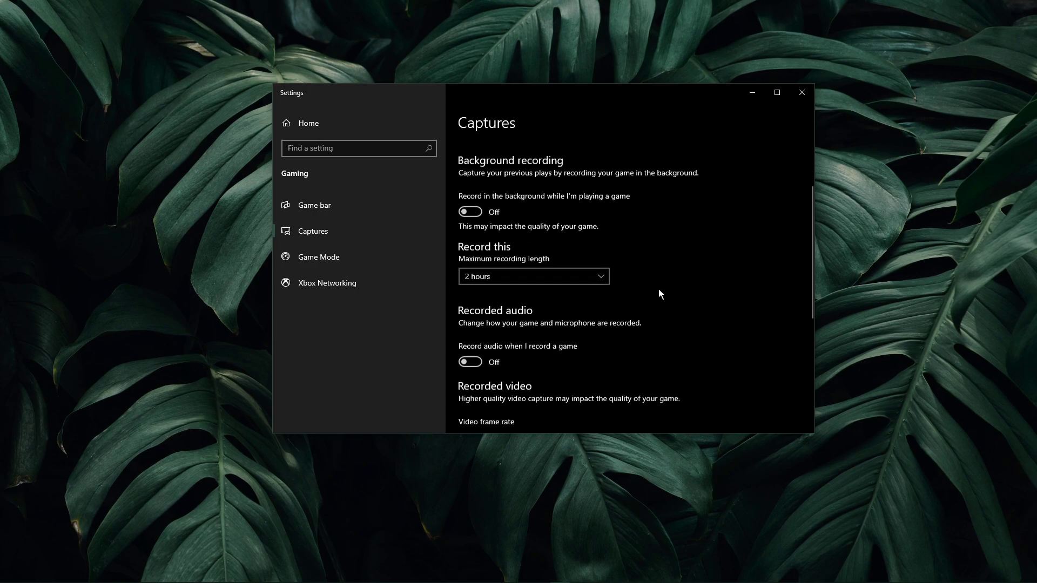
pyautogui.scroll(-2, 658, 293)
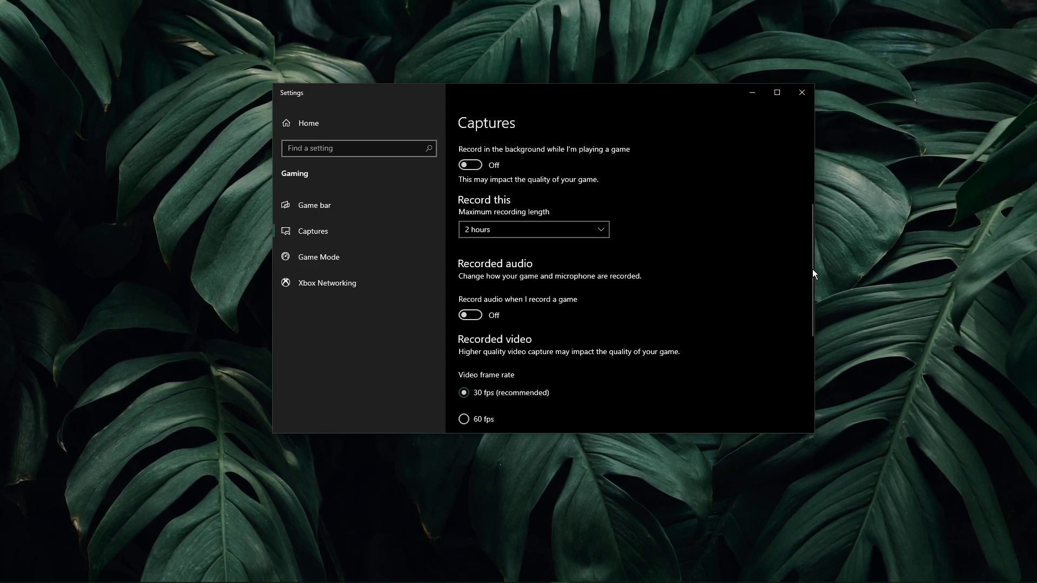
pyautogui.scroll(-3, 812, 274)
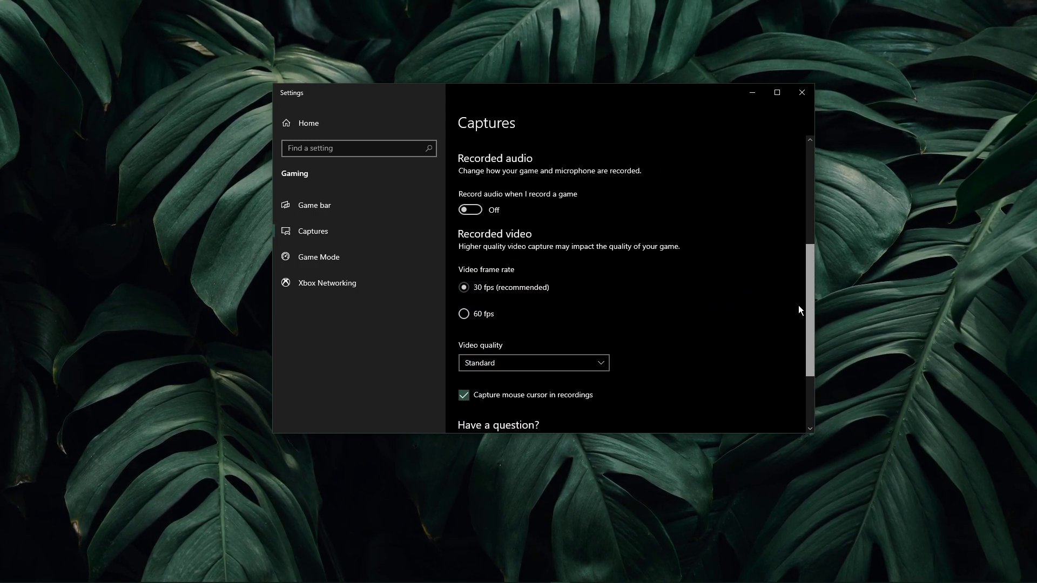
pyautogui.scroll(10, 792, 221)
# Step: In GeForce Experience, find Rust in the games library and open its details
pyautogui.hotkey('alt', 'Home')
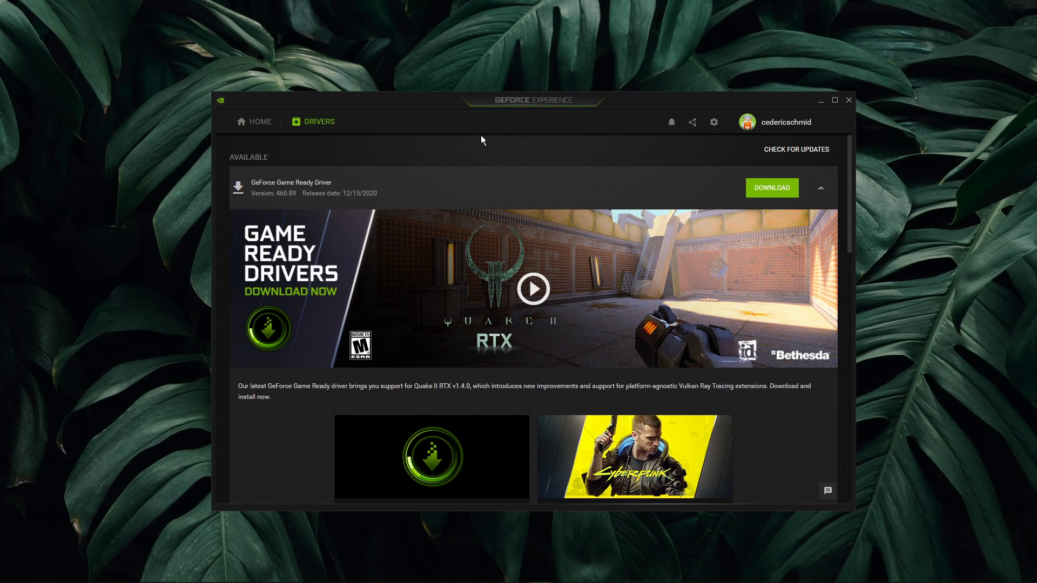
pyautogui.click(256, 125)
pyautogui.scroll(-3, 540, 259)
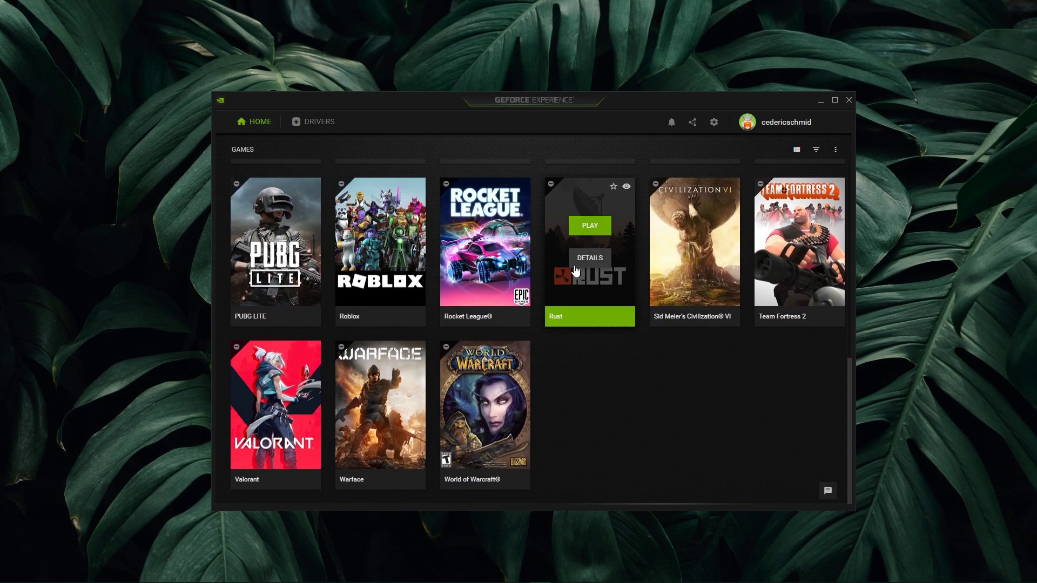
pyautogui.click(584, 267)
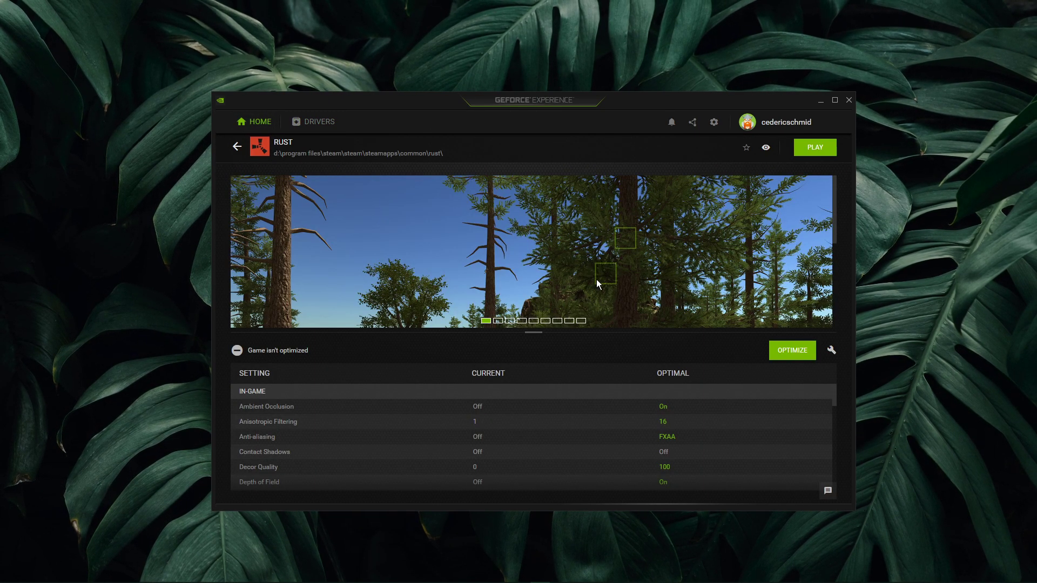
# Step: Try Rust's custom optimization at full Performance, check the resolution and display mode options, then cancel and close GeForce Experience
pyautogui.click(833, 353)
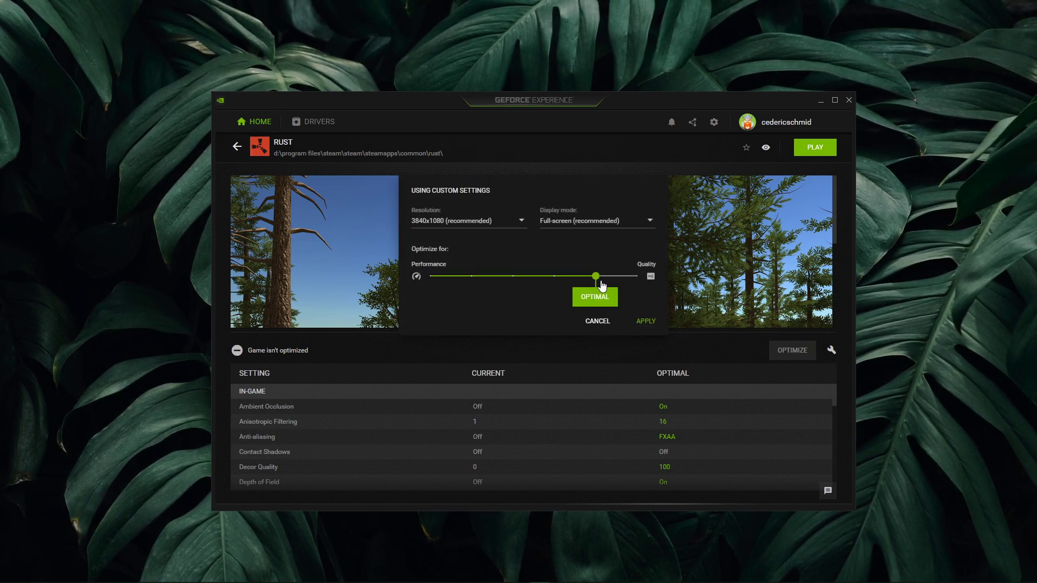
pyautogui.moveTo(568, 278); pyautogui.dragTo(425, 275)
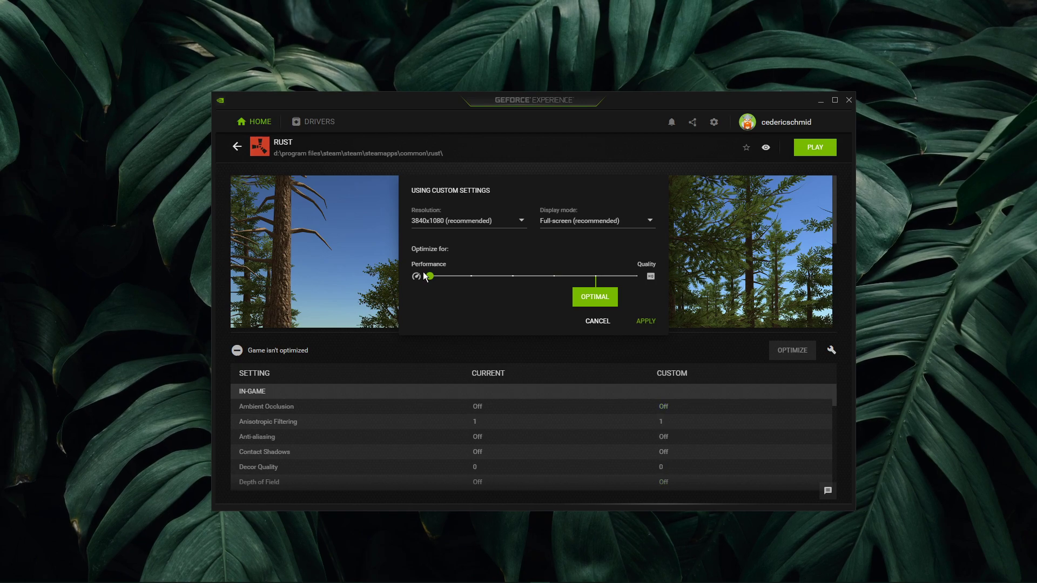
pyautogui.click(520, 222)
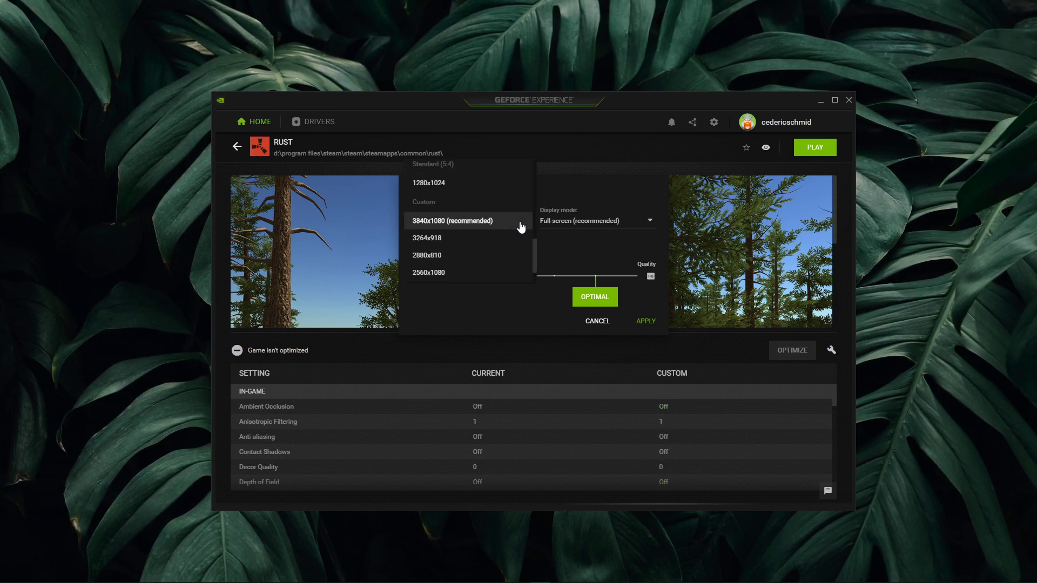
pyautogui.click(574, 223)
pyautogui.click(591, 321)
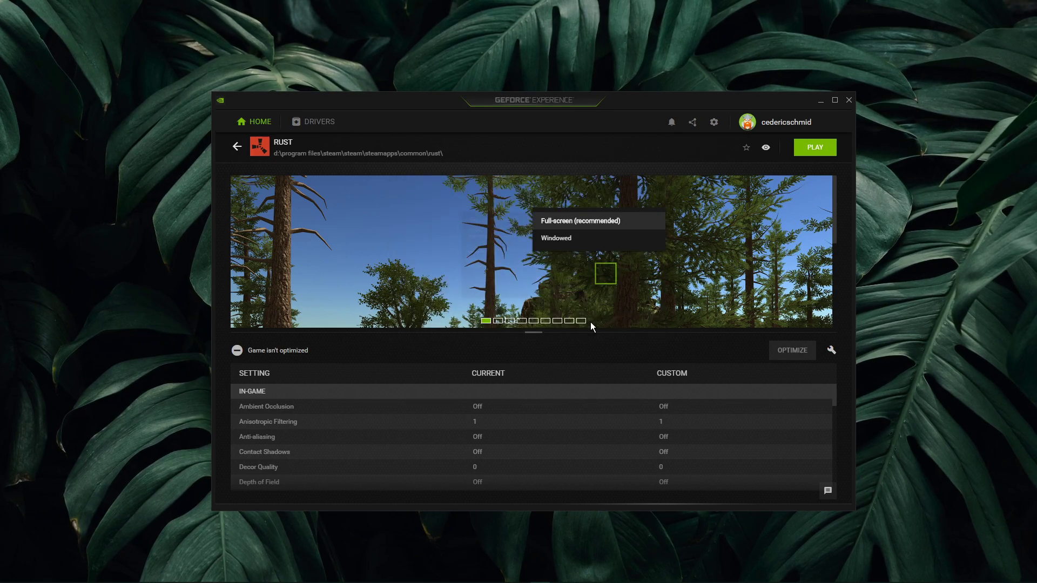
pyautogui.click(848, 101)
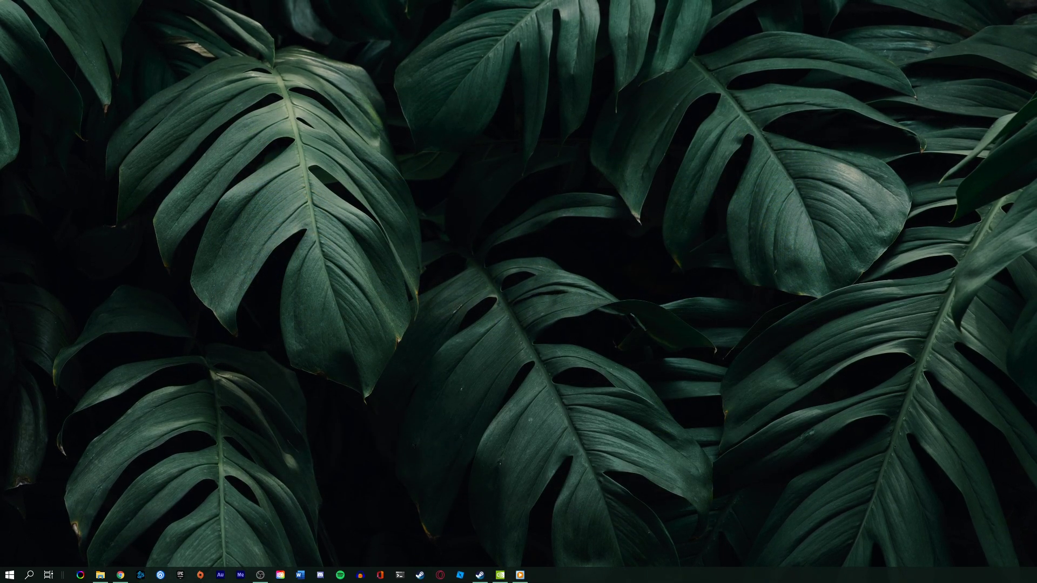
# Step: Search Windows for "update", open Windows Update and check for updates
pyautogui.press('super')
pyautogui.write('update')
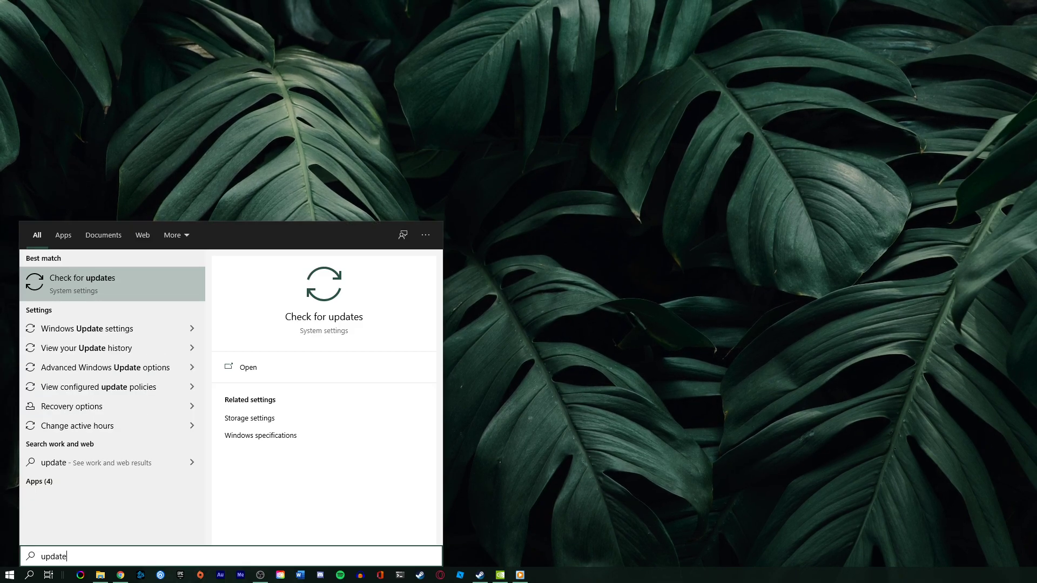
pyautogui.press('Return')
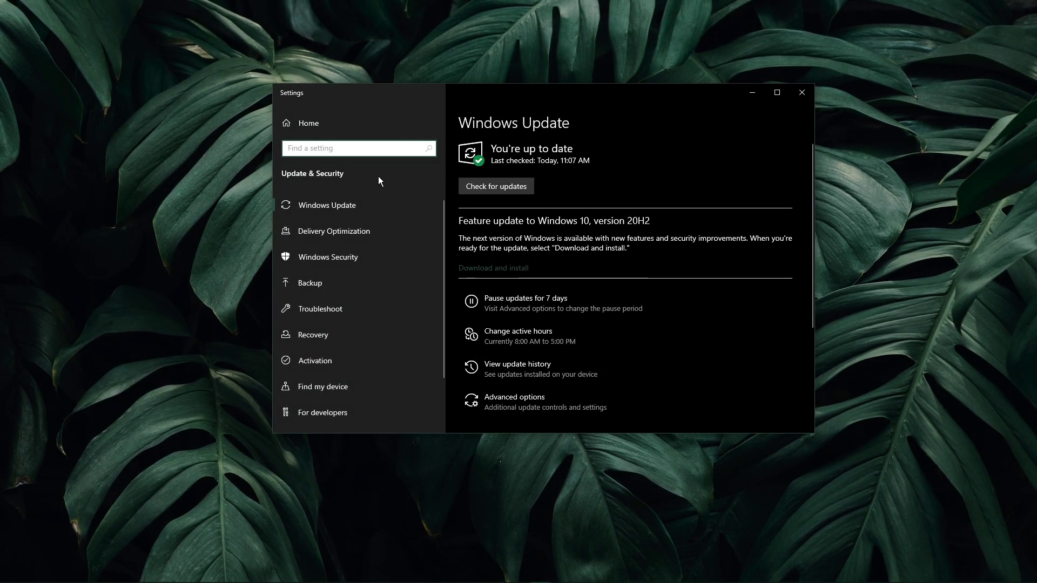
pyautogui.click(476, 185)
pyautogui.click(476, 185)
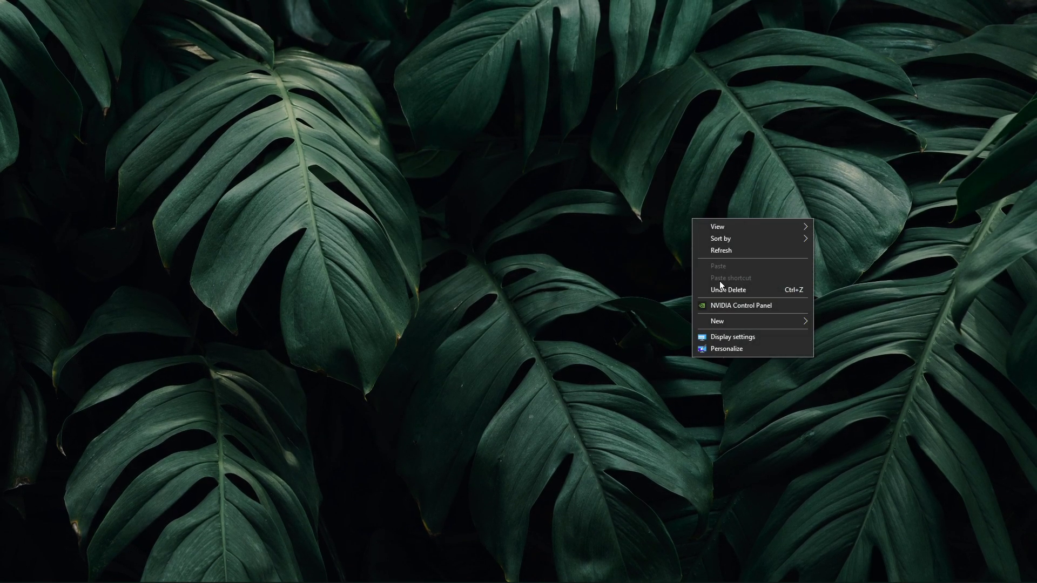
# Step: Open the NVIDIA Control Panel and review the 3D program settings for RUST (rustclient.exe)
pyautogui.click(723, 306)
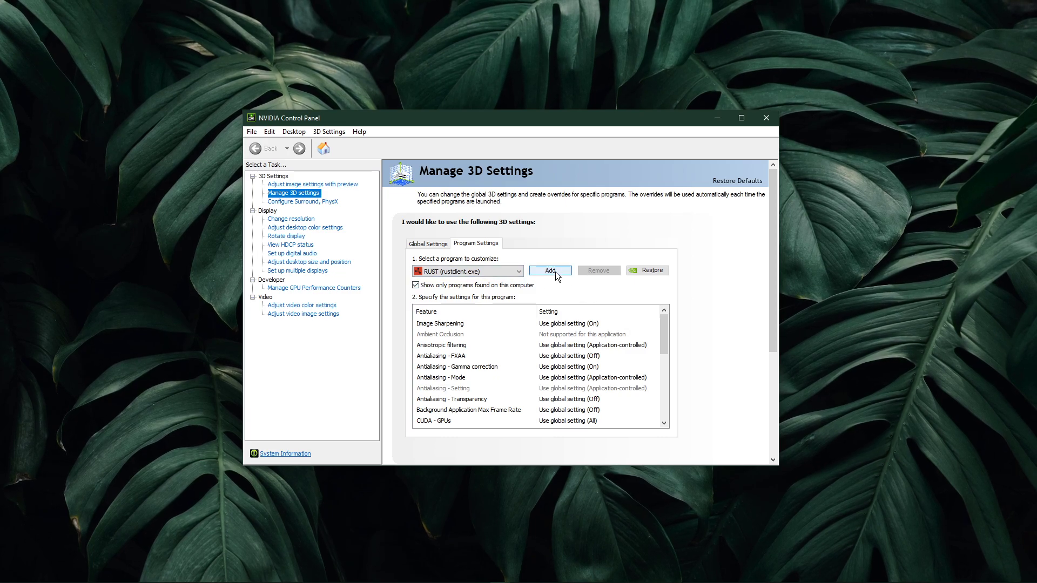
pyautogui.click(518, 271)
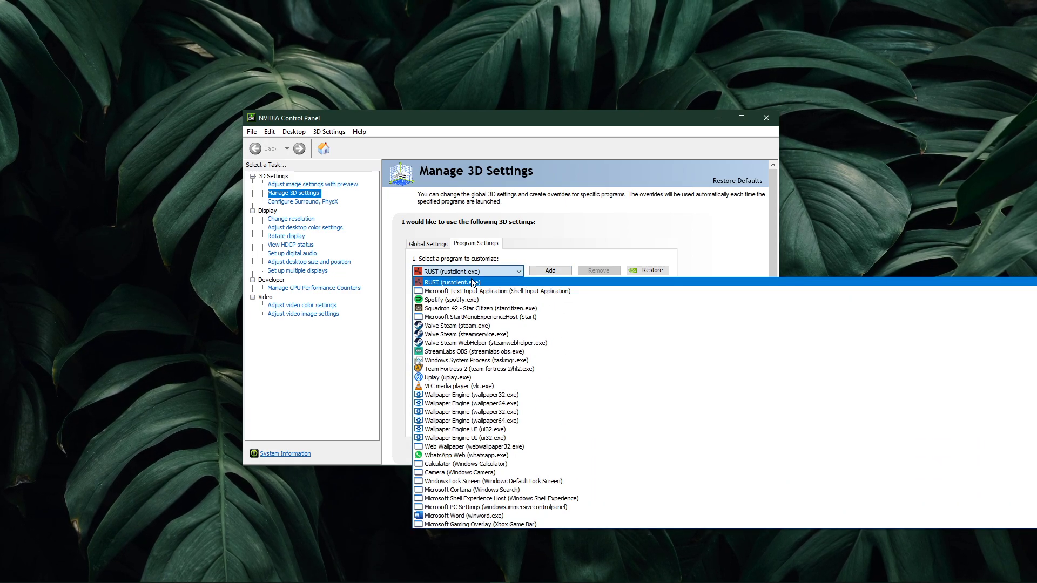
pyautogui.click(539, 244)
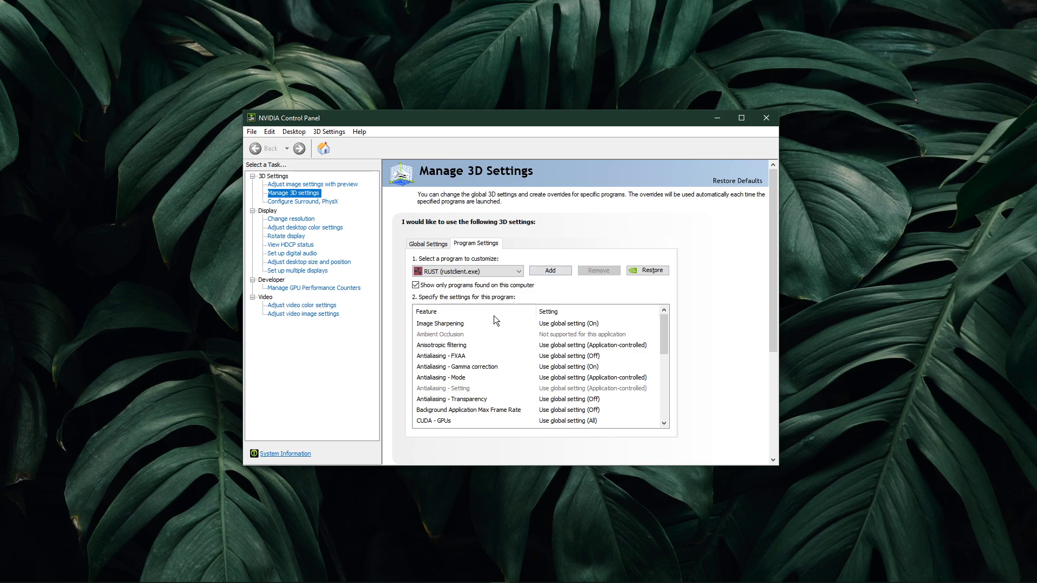
pyautogui.scroll(-2, 484, 323)
pyautogui.scroll(5, 484, 323)
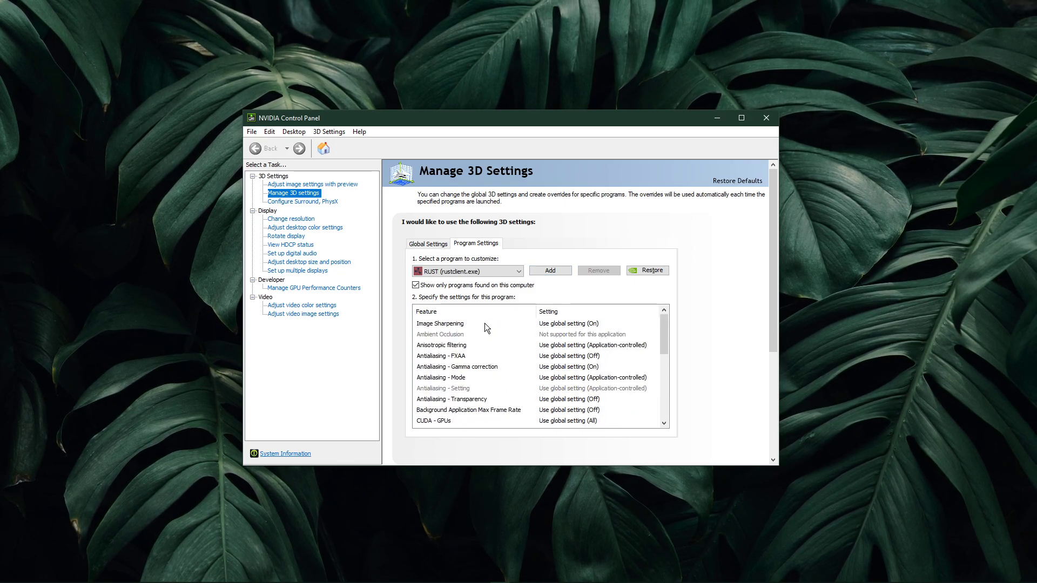
# Step: Check which GPU is used for Rust's CUDA - GPUs setting, keeping the global setting
pyautogui.scroll(-2, 484, 323)
pyautogui.click(547, 357)
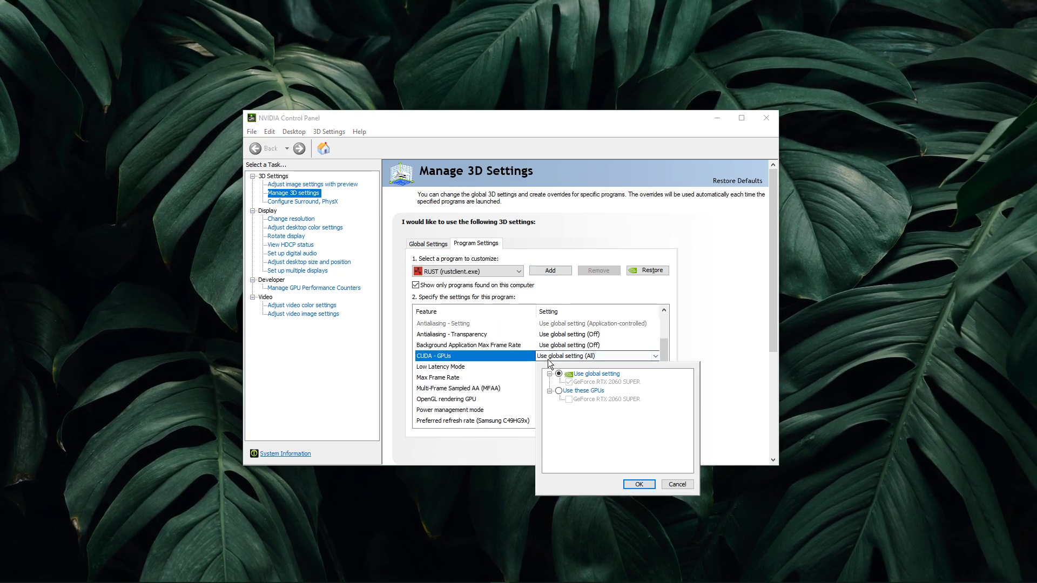
pyautogui.click(577, 381)
pyautogui.click(716, 362)
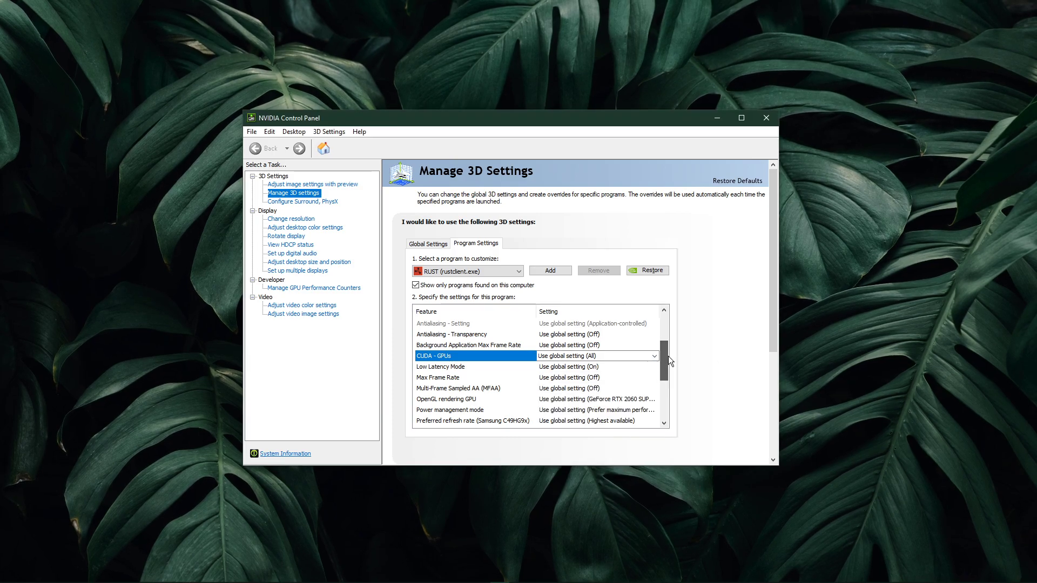
# Step: Set Rust's power management mode to Prefer maximum performance and its texture filtering quality to Performance
pyautogui.scroll(-1, 669, 355)
pyautogui.click(607, 382)
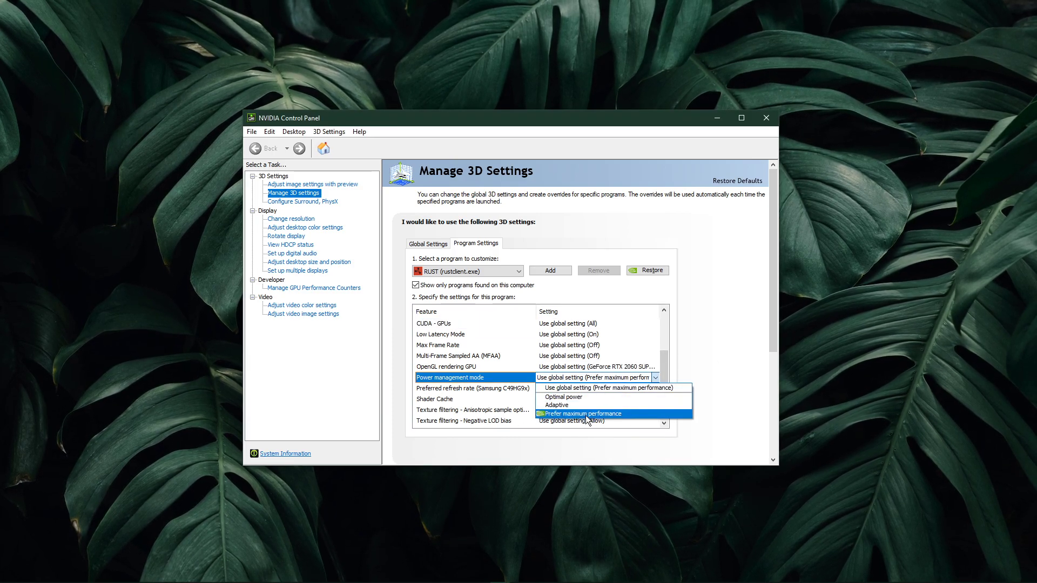
pyautogui.click(580, 410)
pyautogui.scroll(-3, 589, 399)
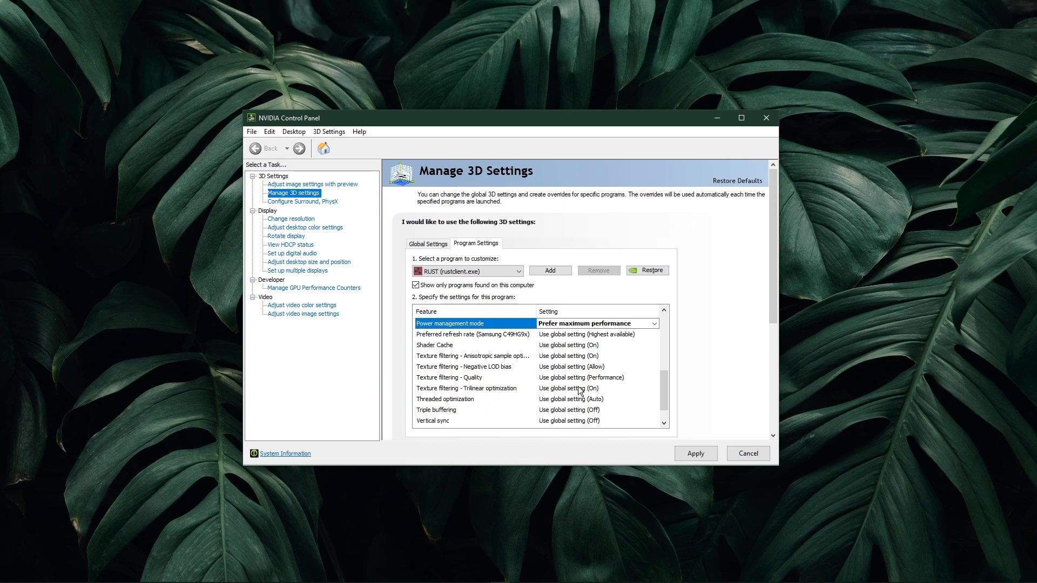
pyautogui.click(575, 377)
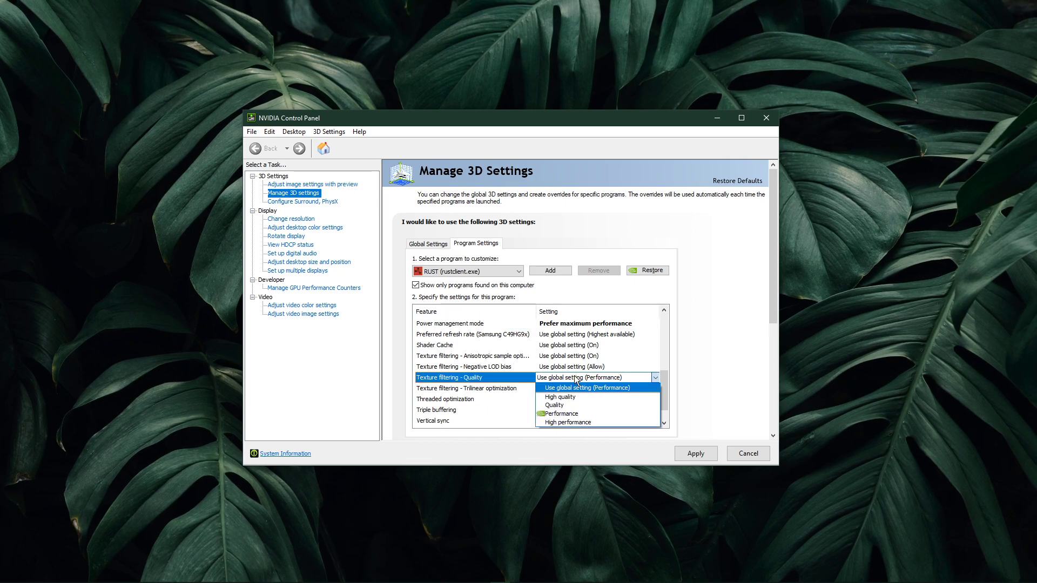
pyautogui.click(575, 411)
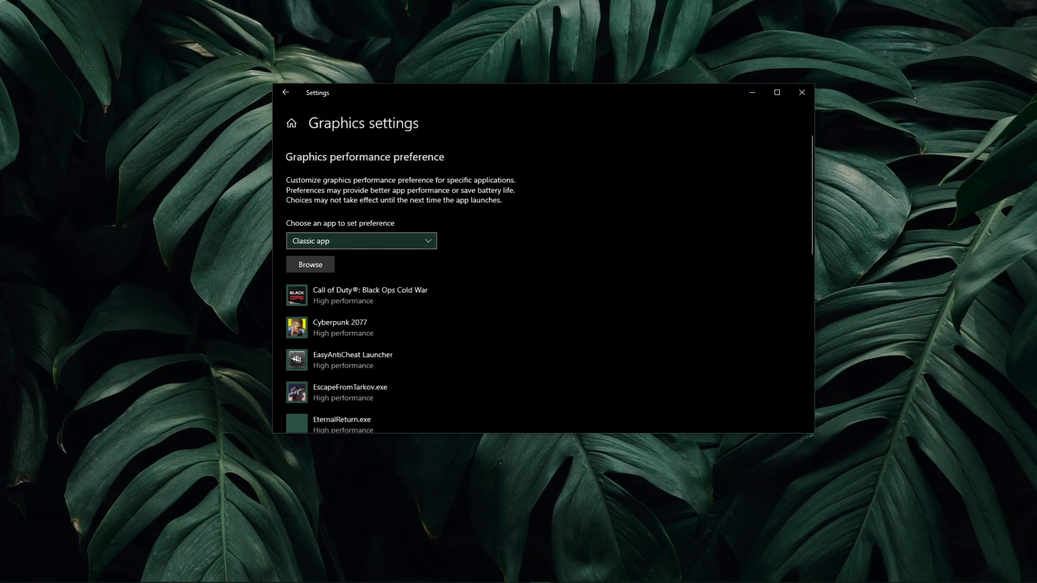
# Step: In the Windows Graphics settings, browse for a classic app in D:\Program Files\steam\Steam\steamapps\common\Rust
pyautogui.click(292, 263)
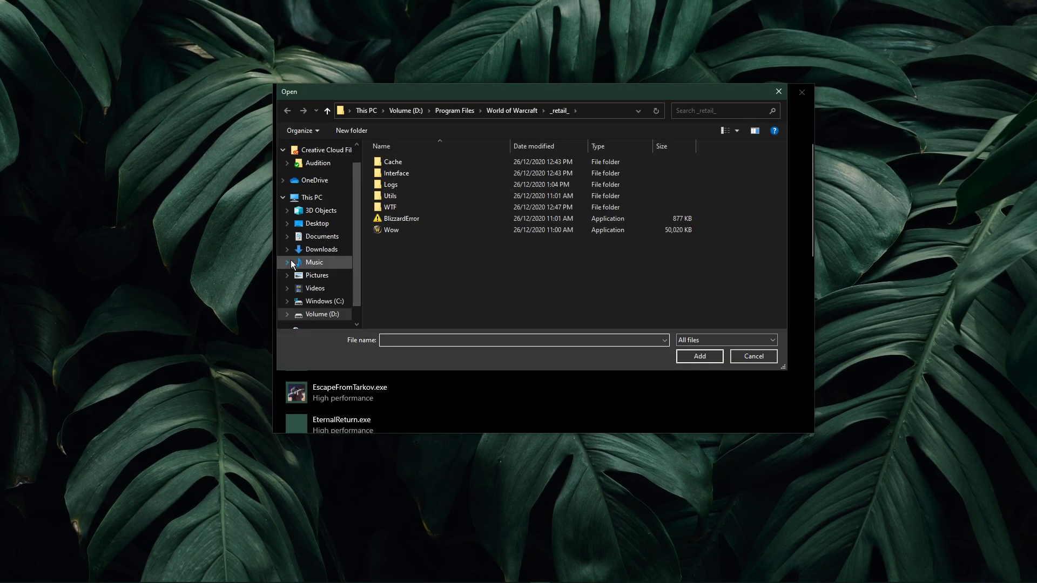
pyautogui.click(304, 316)
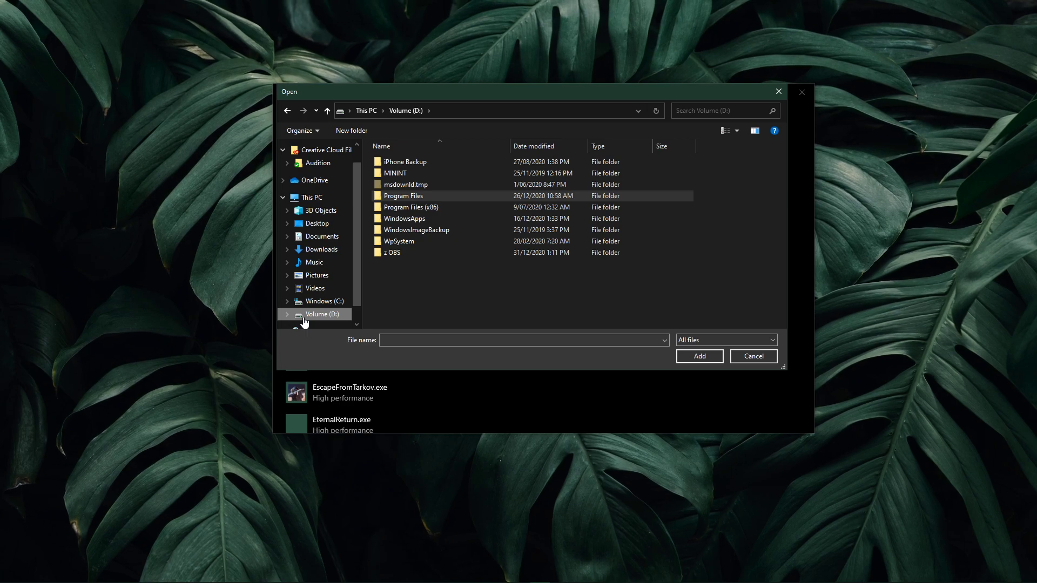
pyautogui.doubleClick(394, 195)
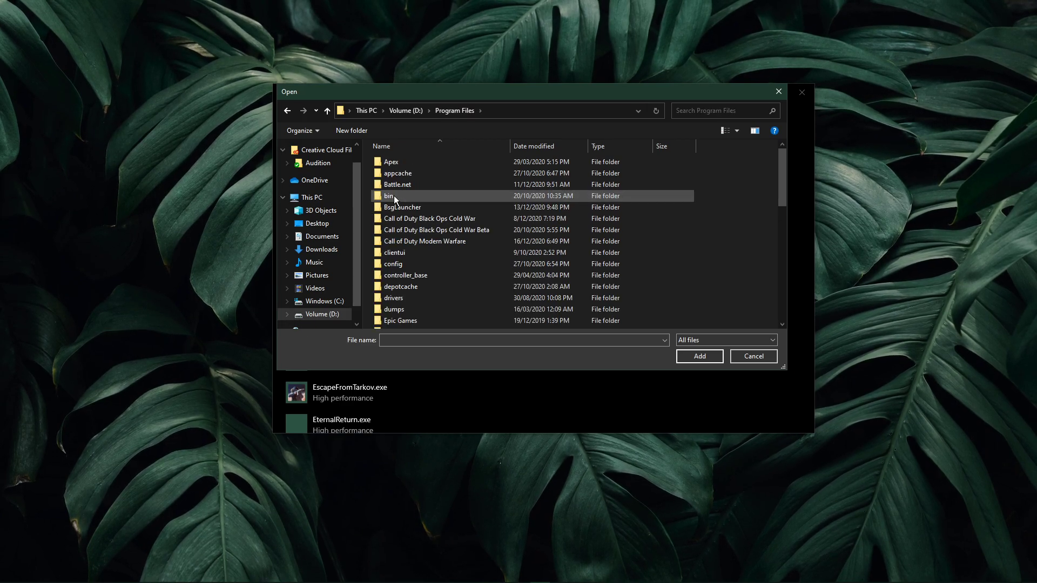
pyautogui.scroll(-2, 394, 196)
pyautogui.scroll(-5, 394, 195)
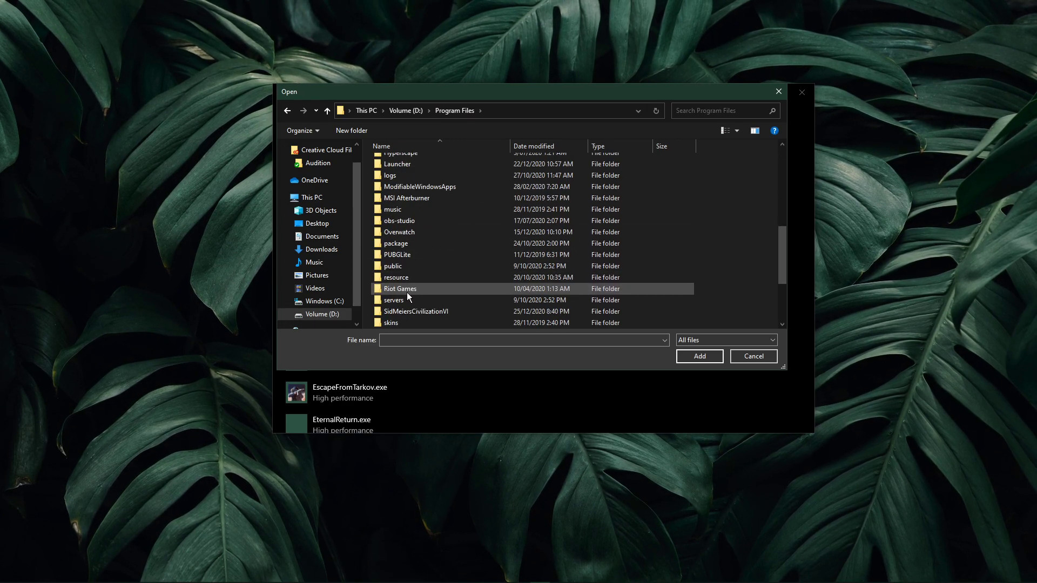
pyautogui.scroll(-1, 403, 322)
pyautogui.doubleClick(397, 299)
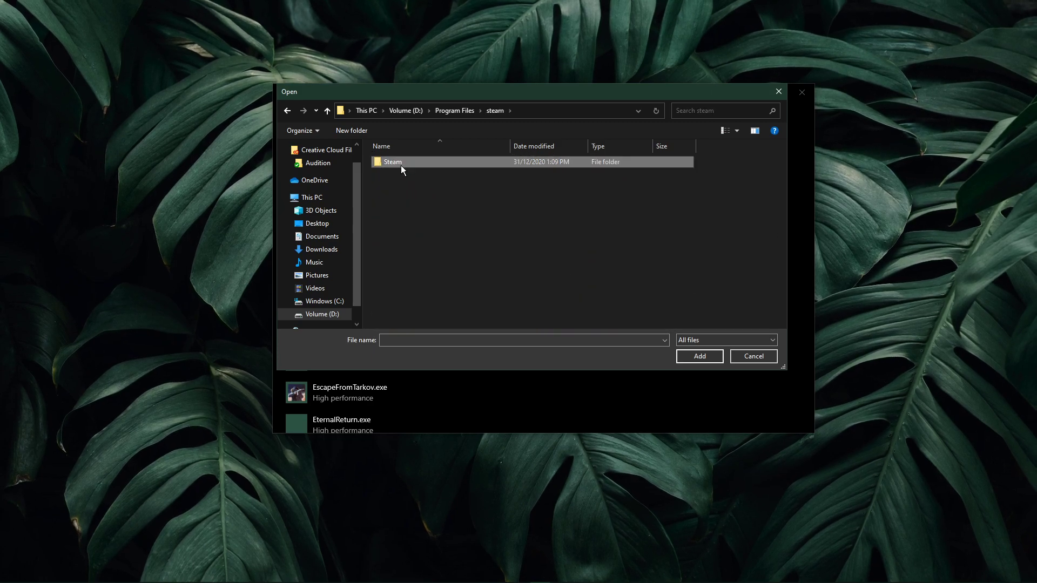
pyautogui.doubleClick(401, 162)
pyautogui.scroll(-1, 415, 316)
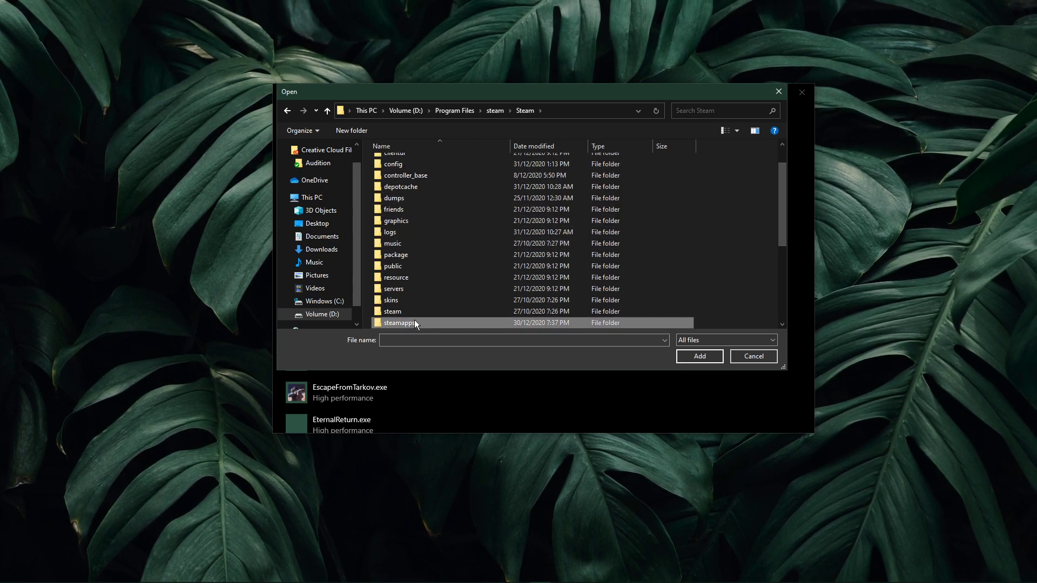
pyautogui.doubleClick(414, 320)
pyautogui.doubleClick(404, 162)
pyautogui.doubleClick(405, 262)
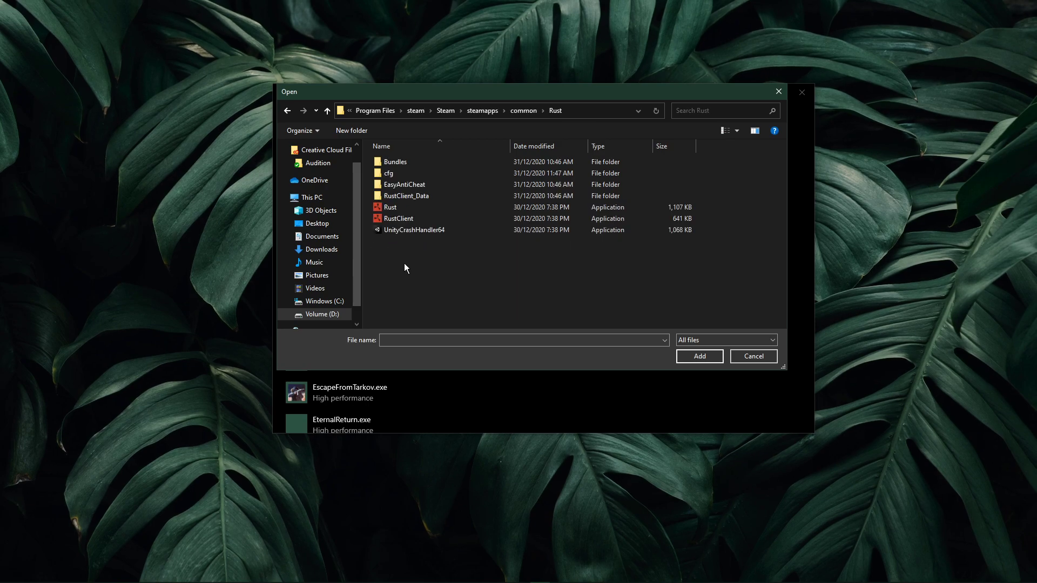
# Step: Add RustClient to the app list and save its graphics preference as High performance
pyautogui.click(399, 219)
pyautogui.click(699, 356)
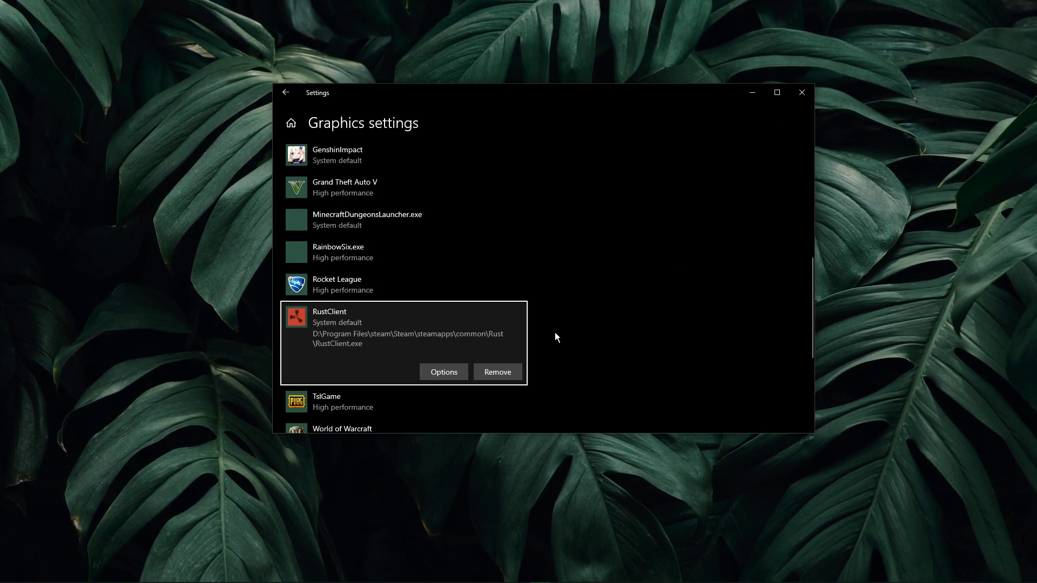
pyautogui.click(442, 370)
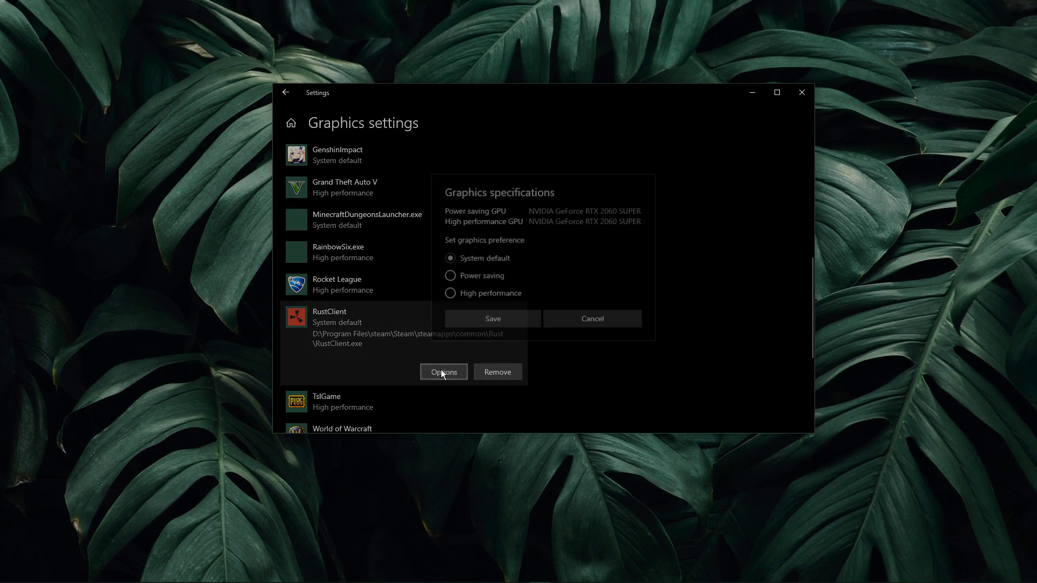
pyautogui.click(451, 294)
pyautogui.click(459, 324)
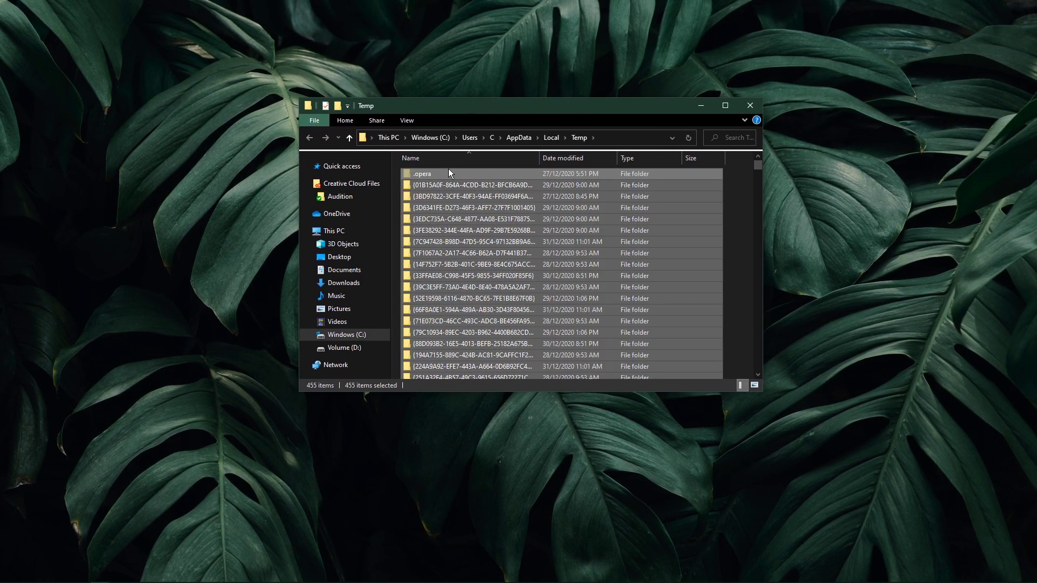
# Step: Delete all selected items in the Temp folder, skipping the CreativeCloud folder that is in use
pyautogui.rightClick(448, 169)
pyautogui.click(462, 327)
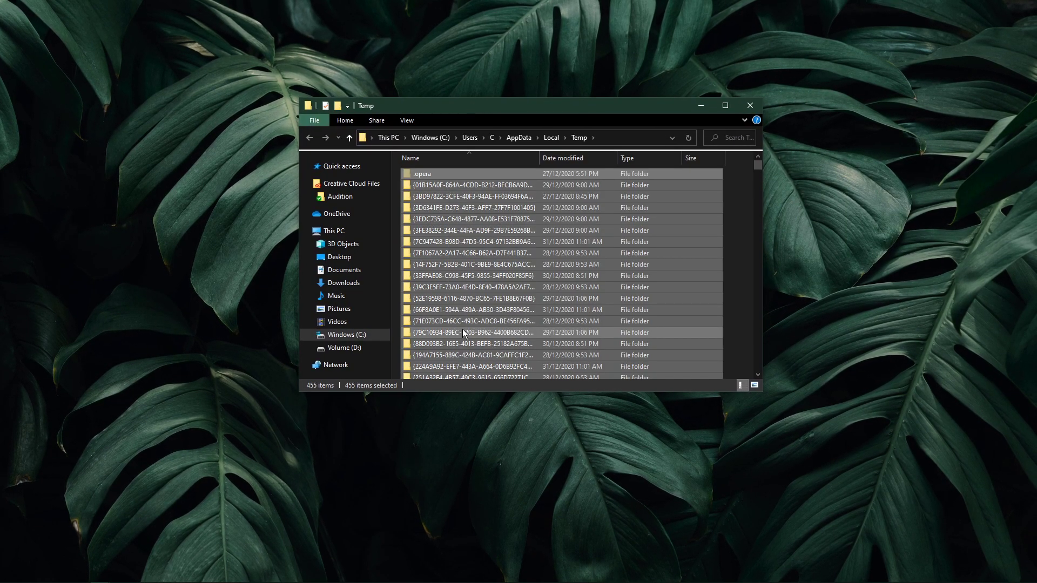
pyautogui.moveTo(967, 155); pyautogui.dragTo(795, 172)
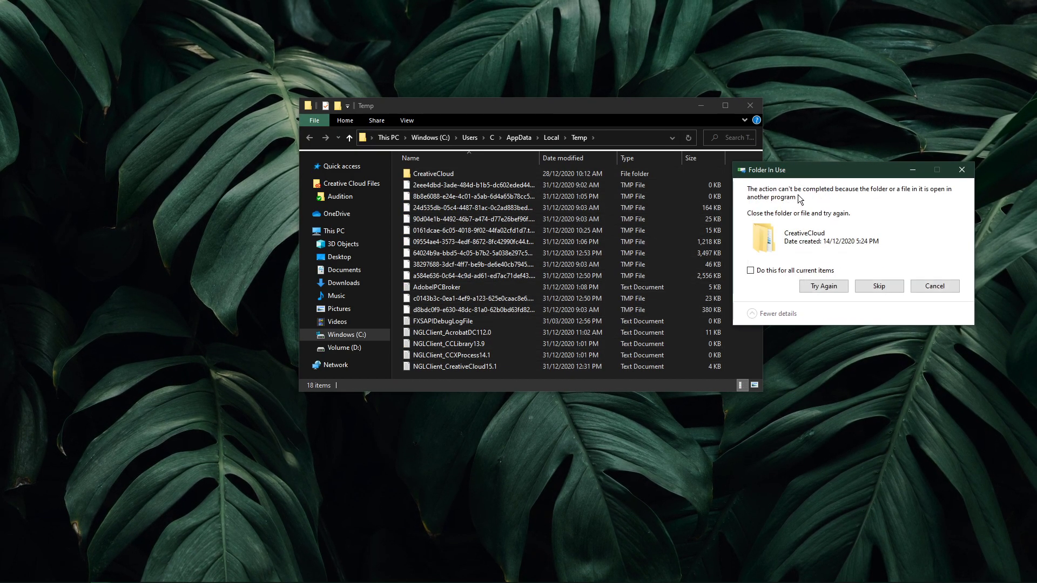
pyautogui.click(865, 286)
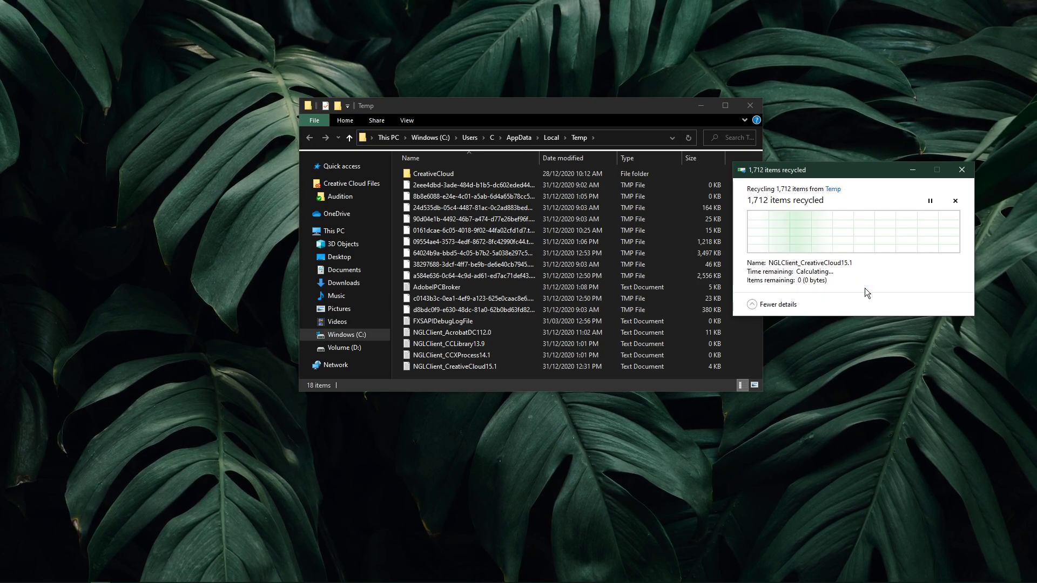